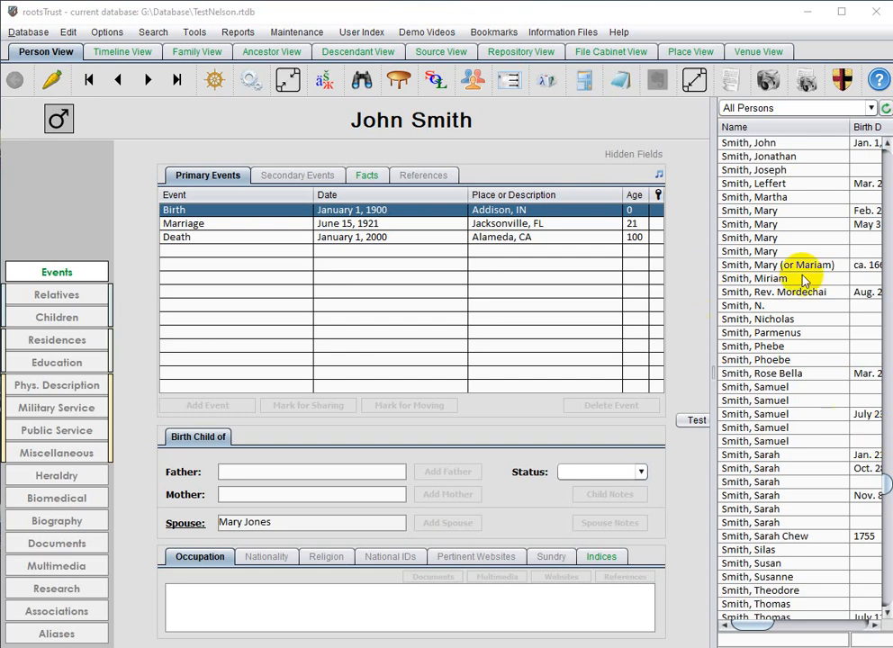
# - Reference a new source for the birth event, titled "The Life and Times of" plus the person's name, and enter the author's full name
pyautogui.click(447, 217)
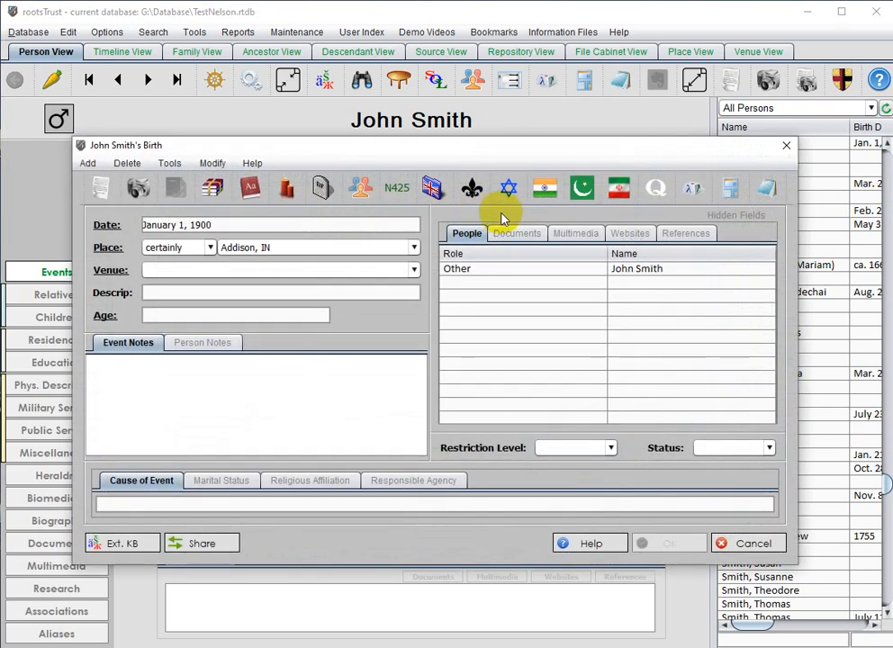
pyautogui.click(681, 236)
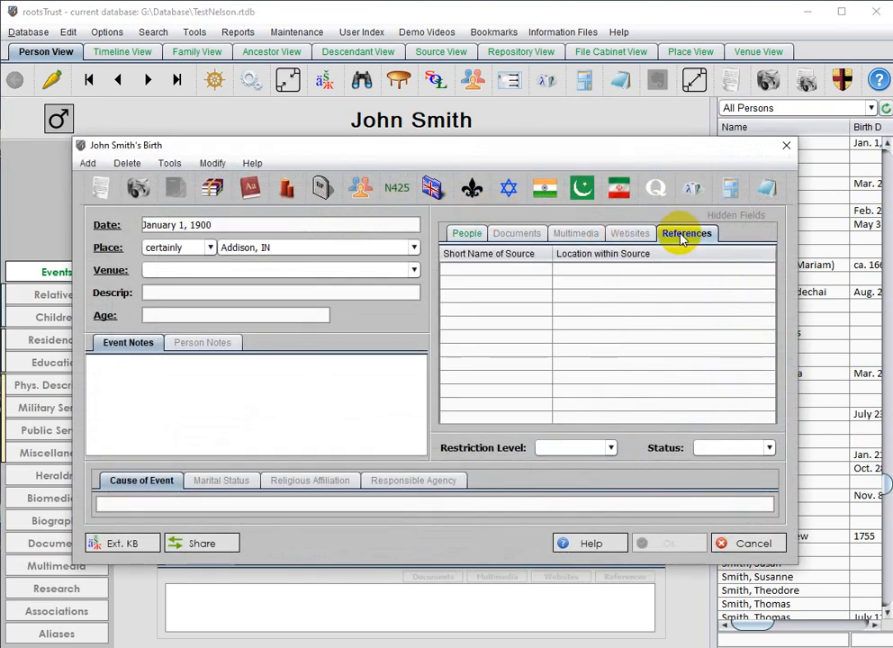
pyautogui.rightClick(681, 290)
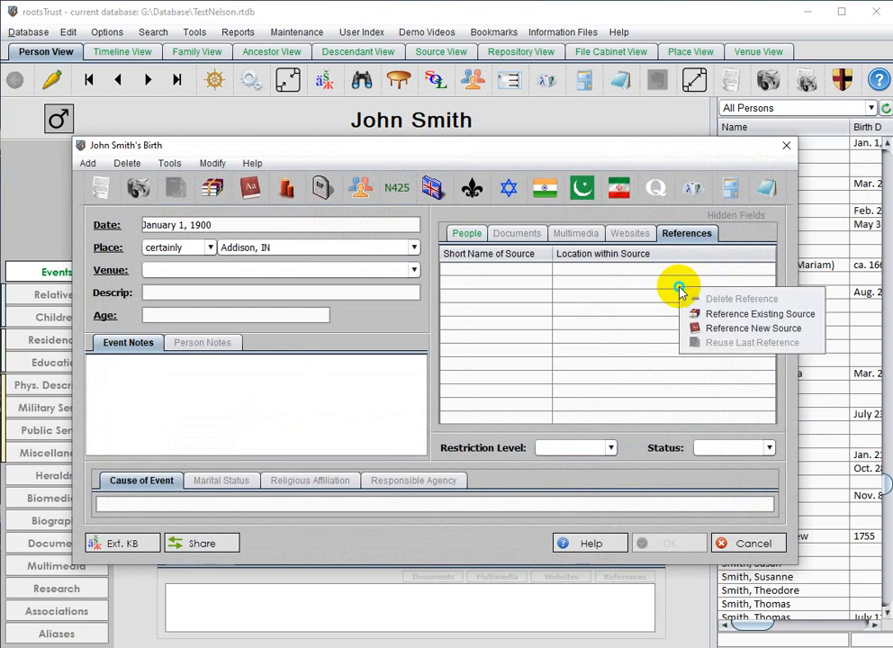
pyautogui.click(735, 329)
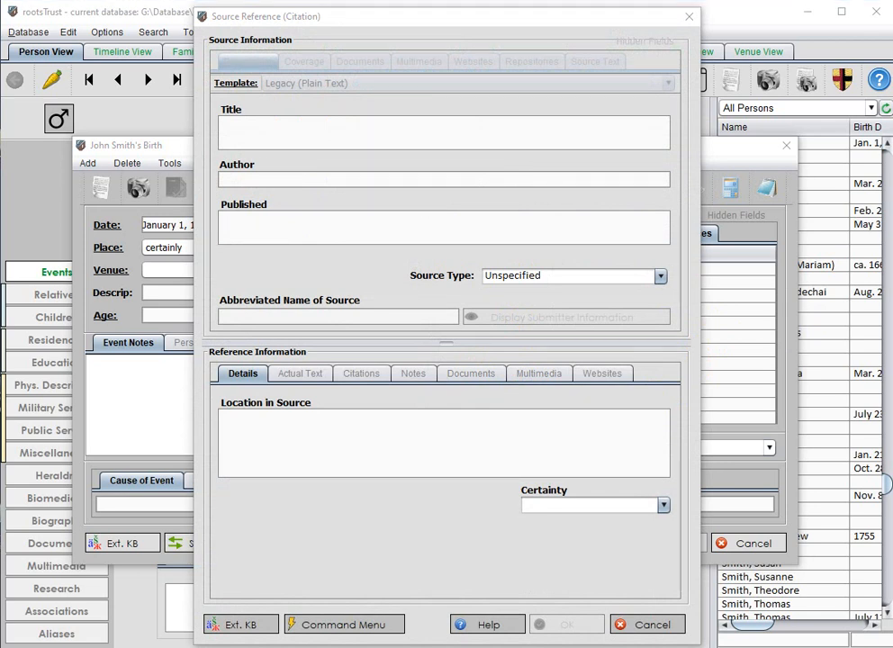
pyautogui.click(454, 129)
pyautogui.write('The Life and Times of John Smith')
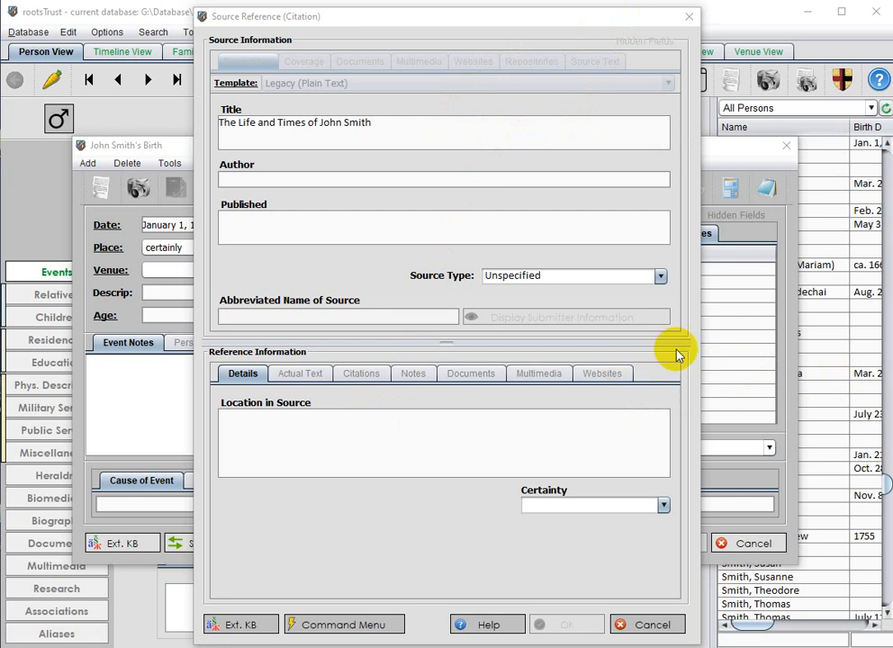
pyautogui.click(608, 179)
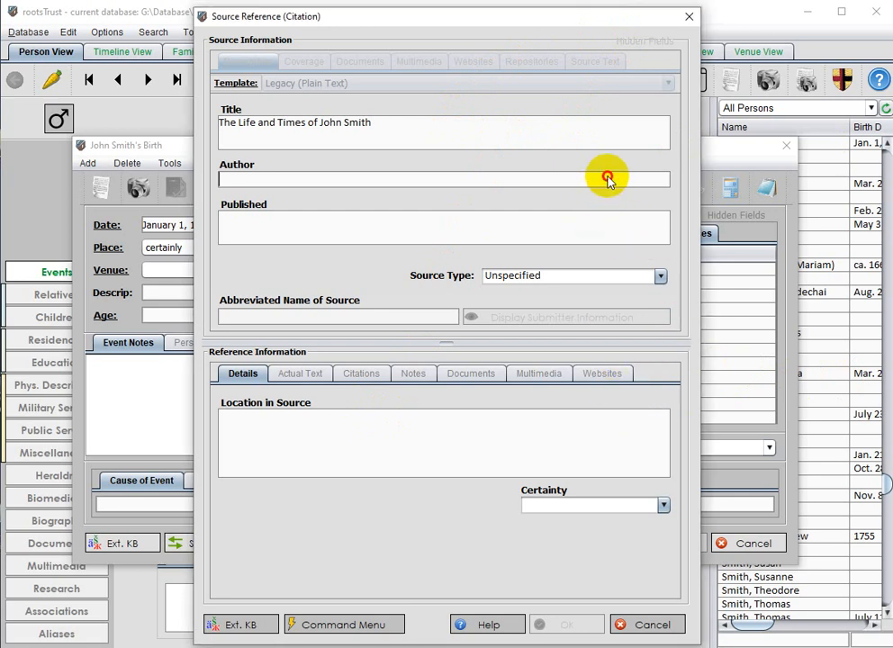
pyautogui.write('Aloysius J. Smith, Jr.')
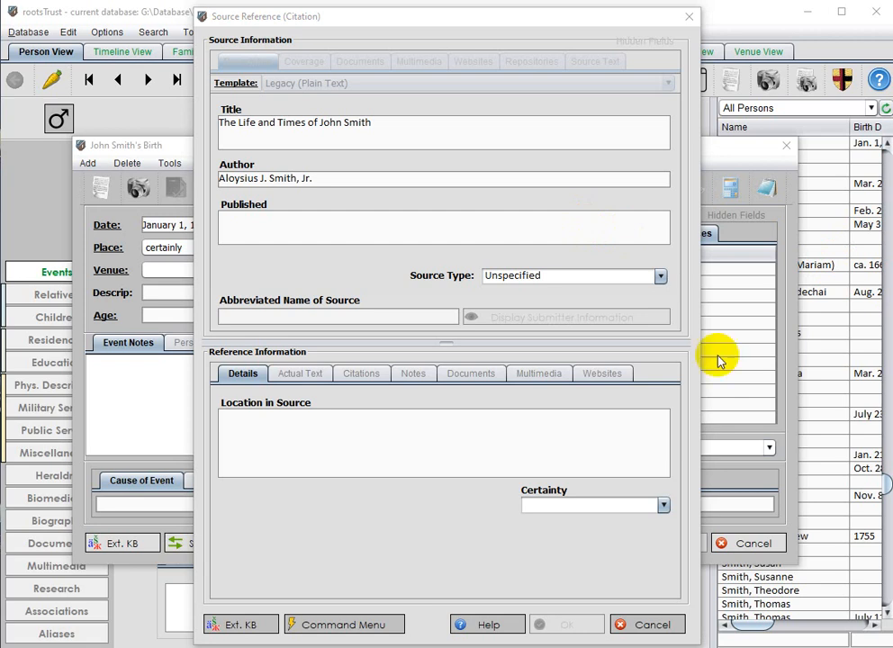
# - Enter "Akron, Ohio: Acme Publishing Company, 1978" as the publication details and set the source type to Book
pyautogui.click(233, 227)
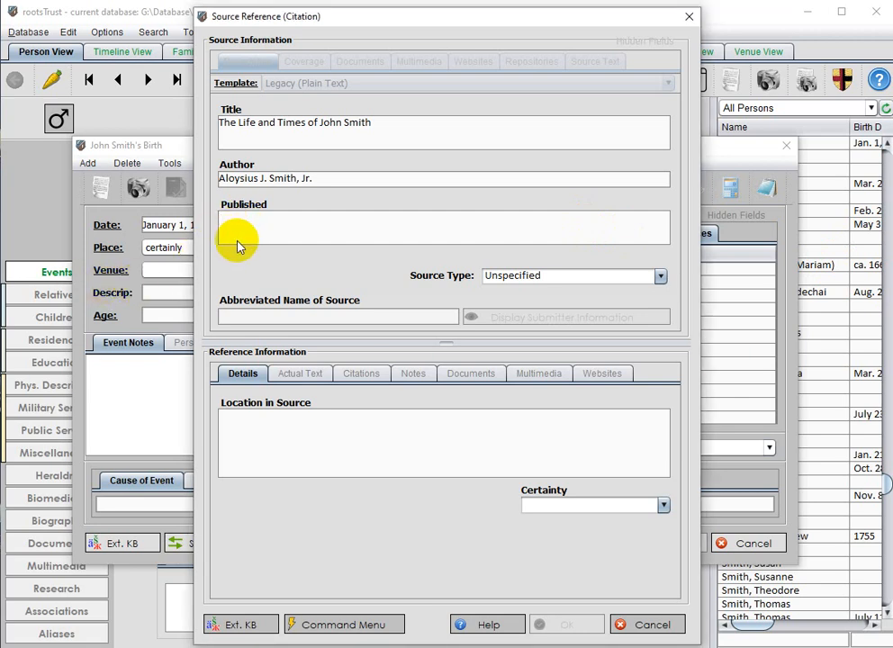
pyautogui.write('Akron, Ohio: Acme Publishing Company, 1978')
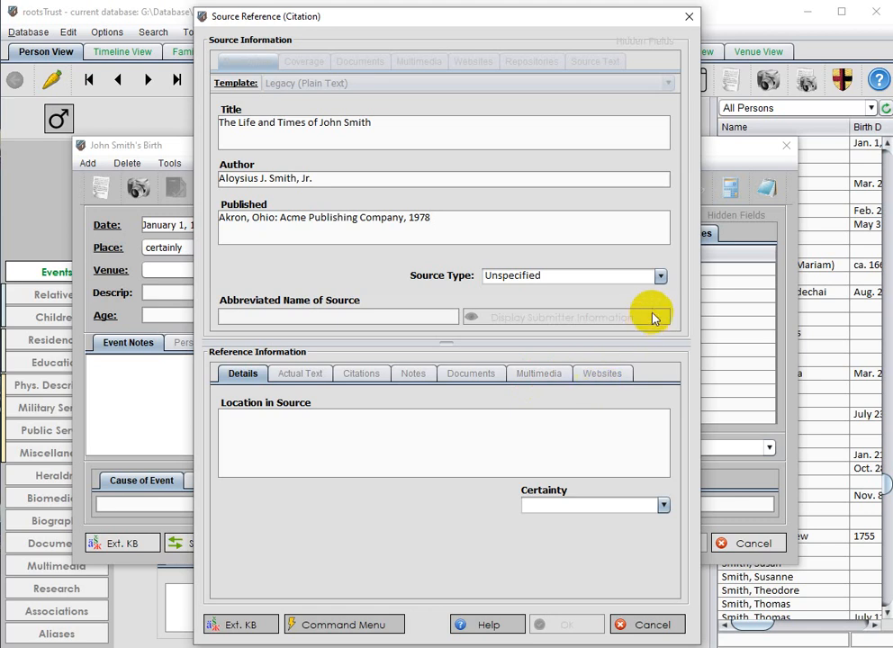
pyautogui.click(660, 278)
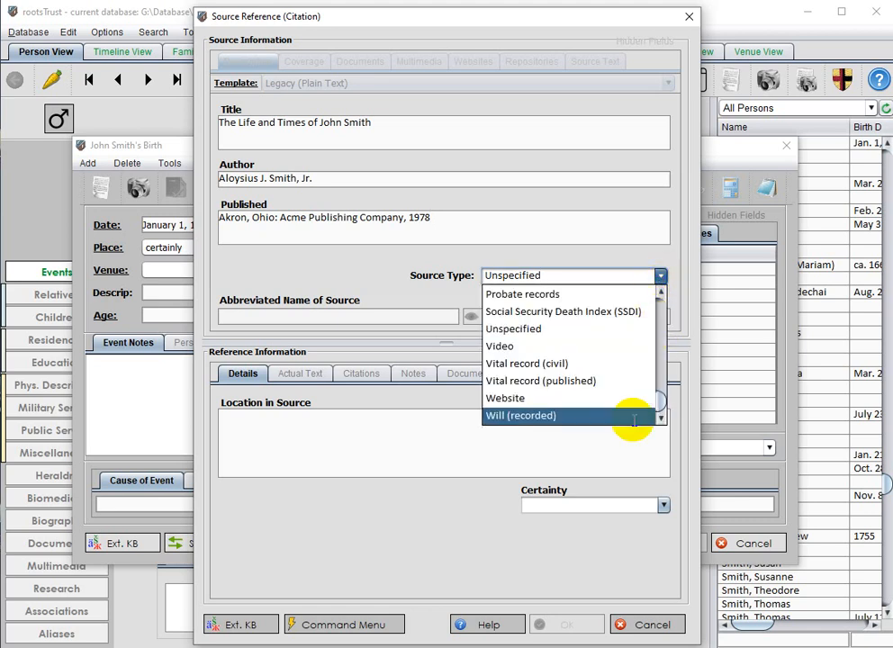
pyautogui.moveTo(658, 398); pyautogui.dragTo(655, 313)
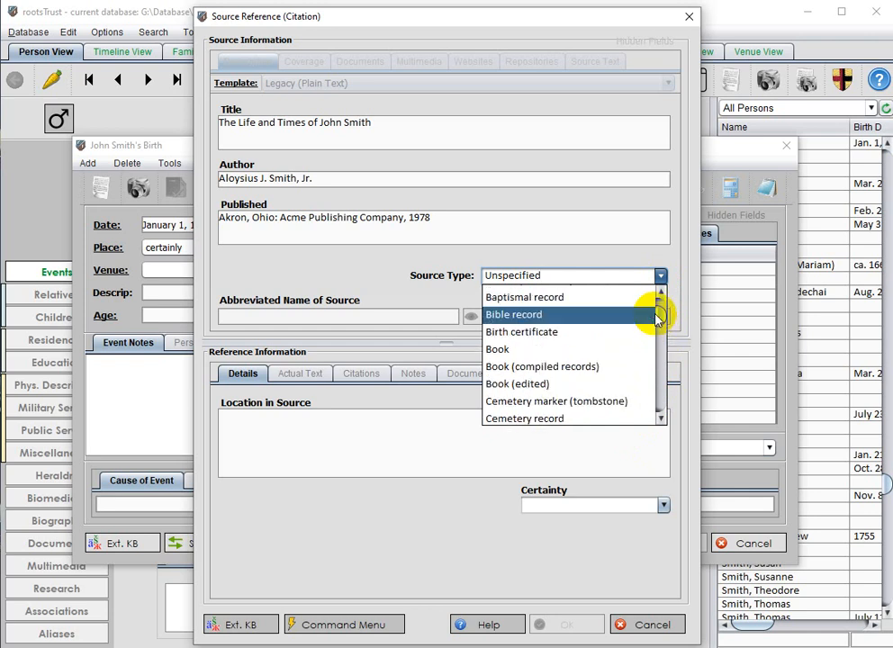
pyautogui.click(524, 349)
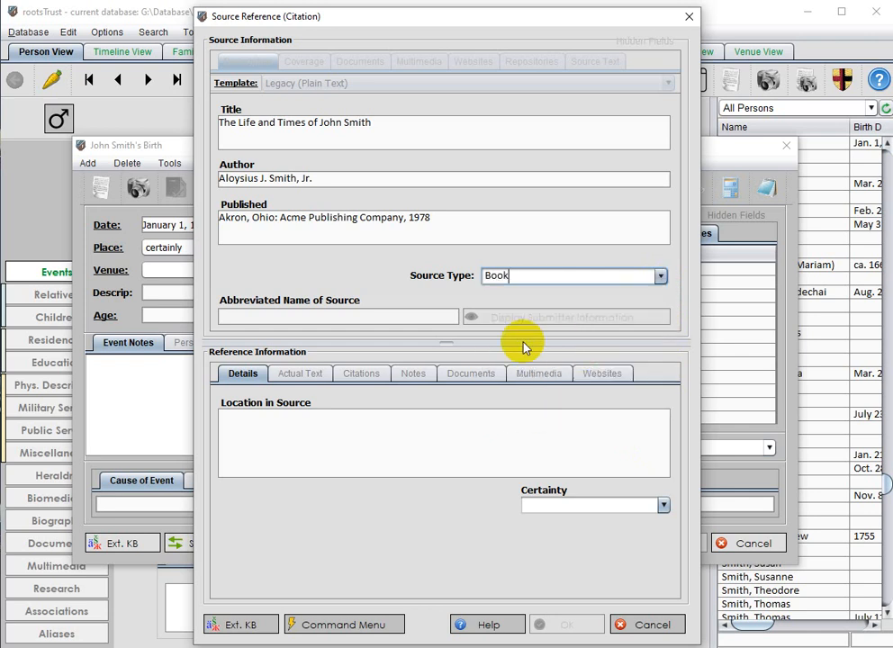
# - Enter the author's surname and initials, separated by a comma, as the abbreviated name of the source
pyautogui.click(371, 325)
pyautogui.write('Smi')
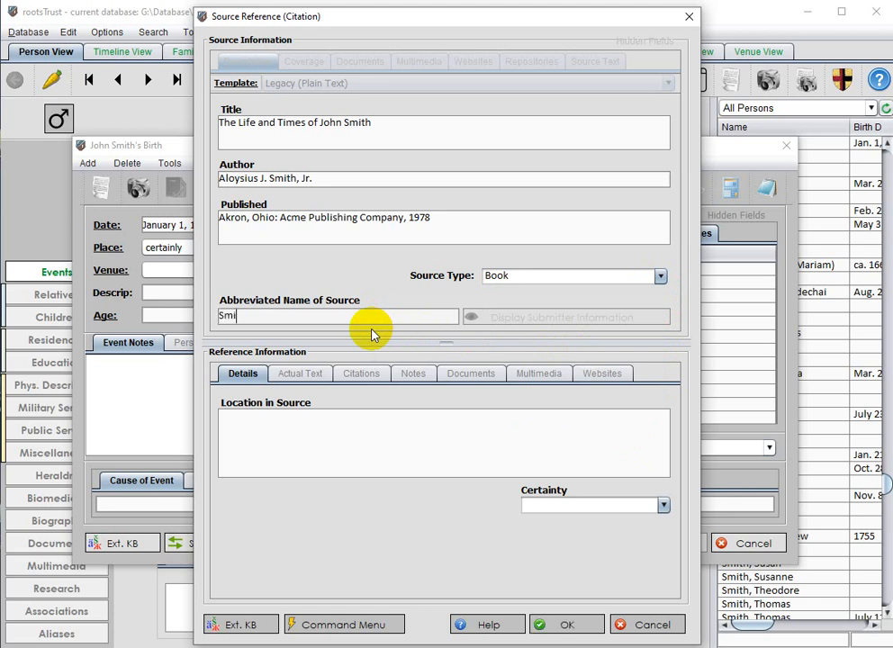
pyautogui.write('th,AJ')
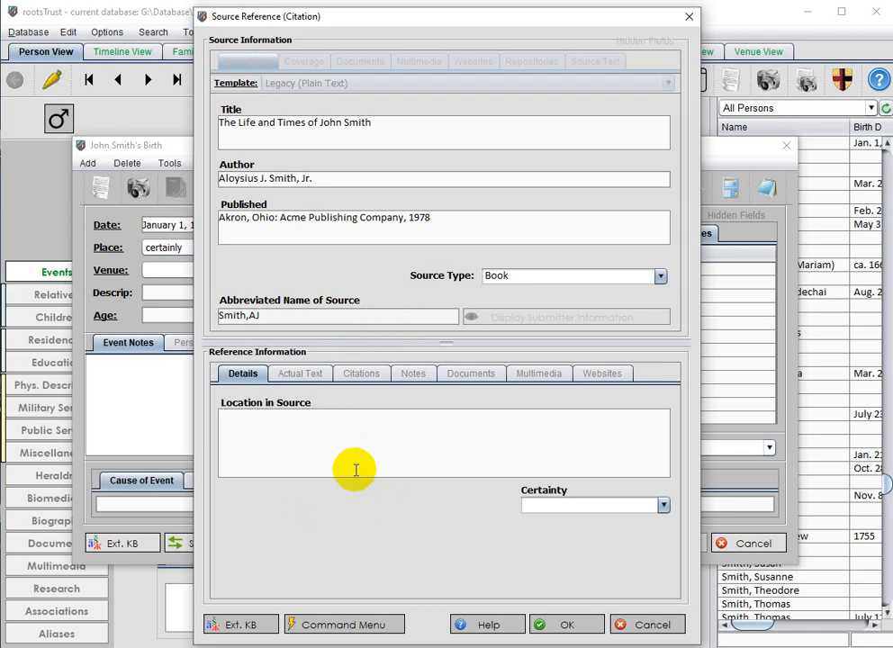
# - Set the birth citation's location in source to "p. 7" and save both the citation and the birth event
pyautogui.click(346, 440)
pyautogui.write('p.')
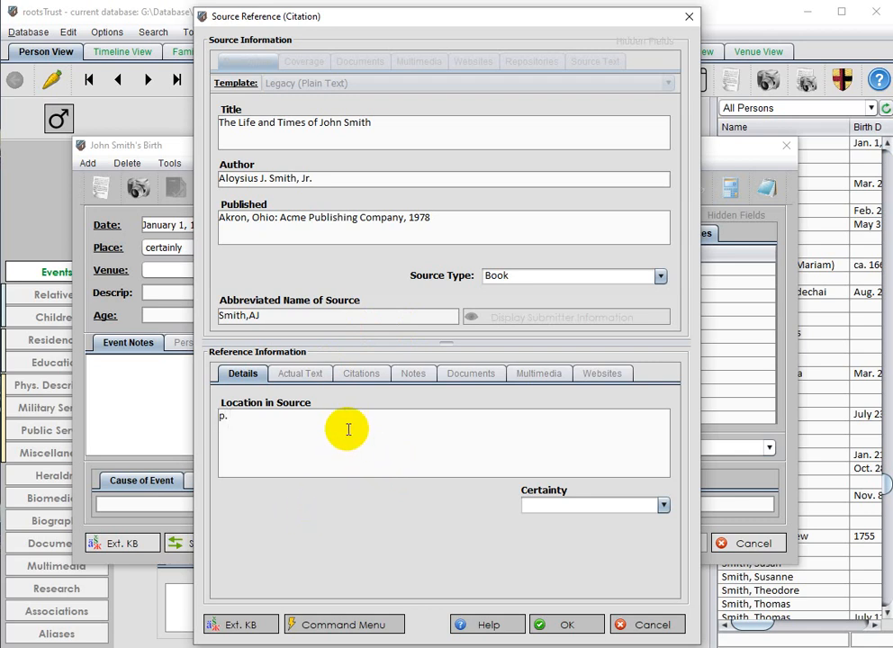
pyautogui.write(' 7')
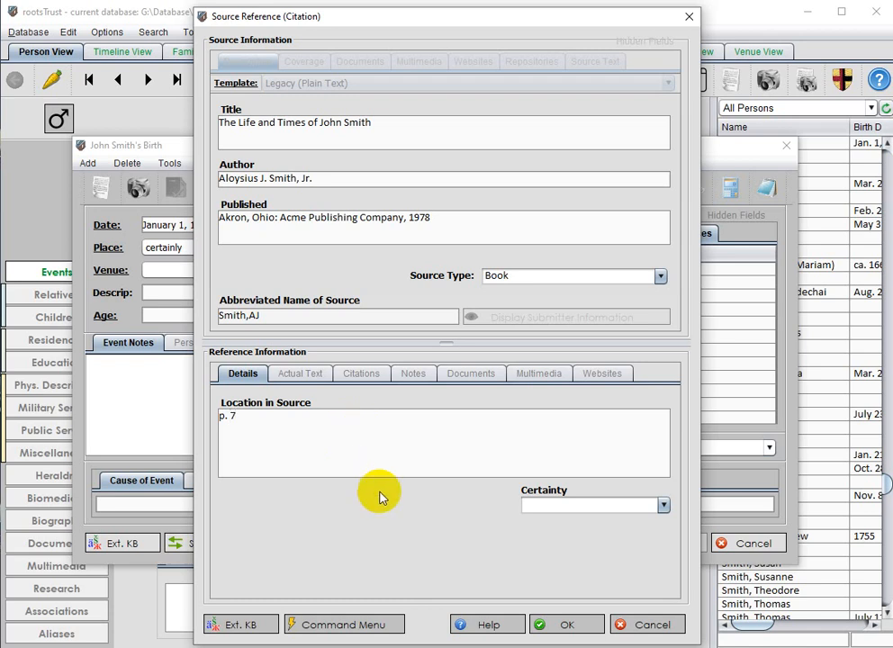
pyautogui.click(565, 625)
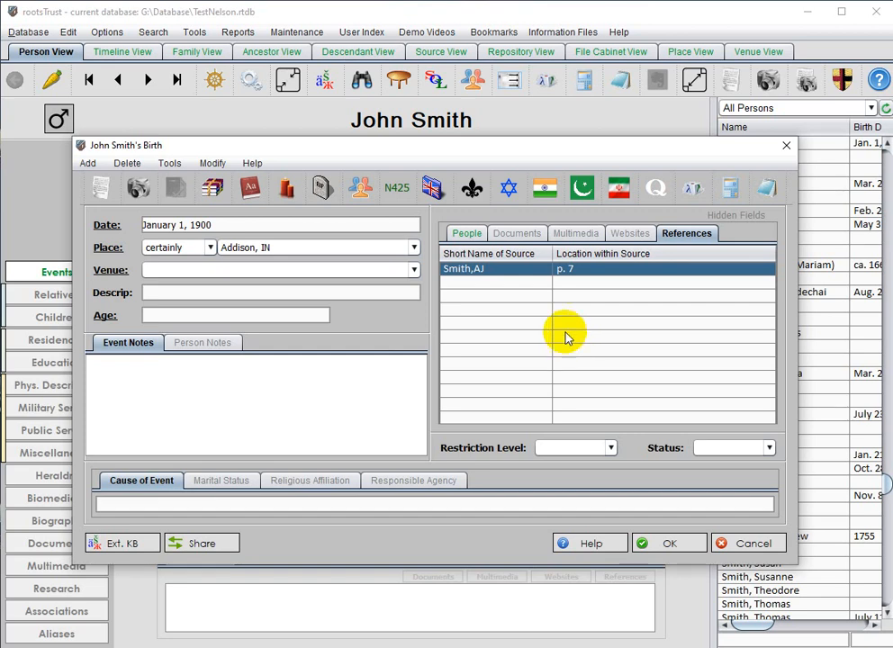
pyautogui.click(648, 541)
# - Reuse the last reference as a citation for the person's marriage event
pyautogui.doubleClick(247, 227)
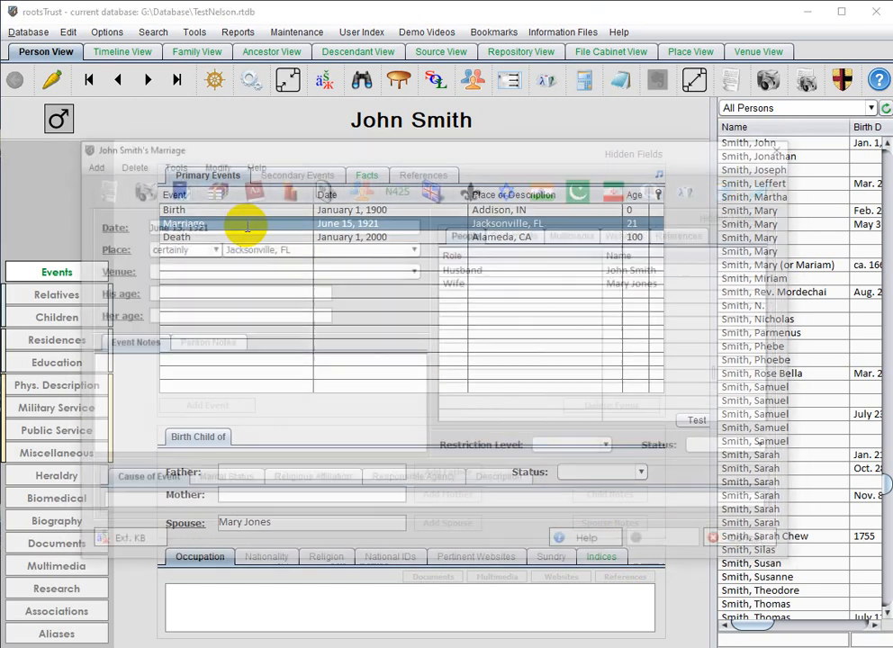
pyautogui.click(677, 237)
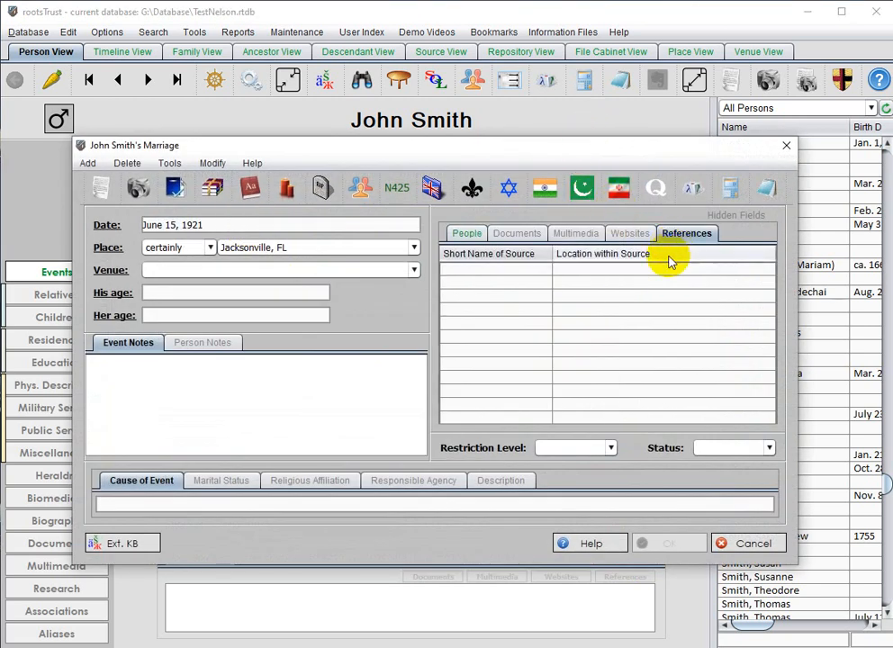
pyautogui.rightClick(648, 304)
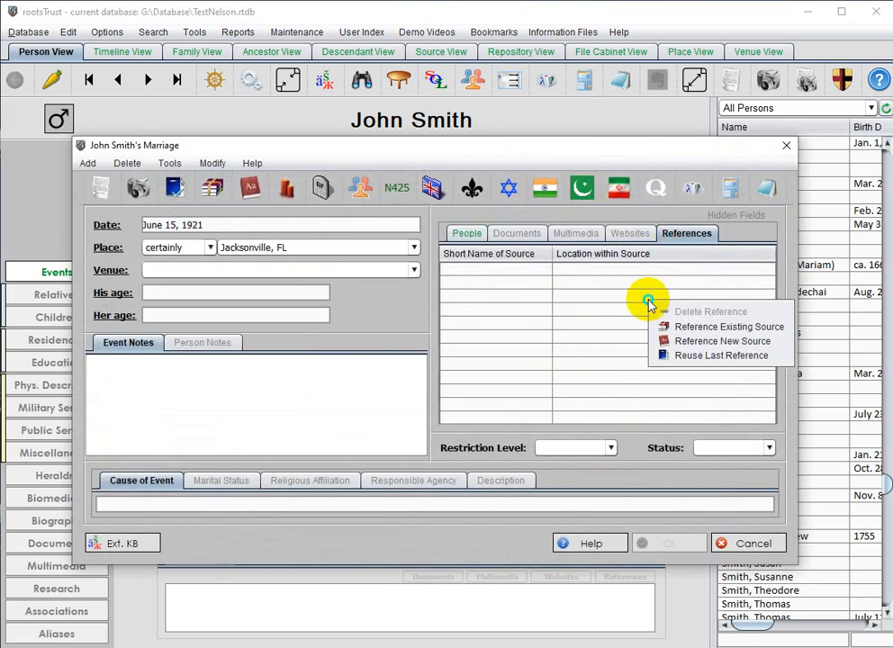
pyautogui.click(716, 356)
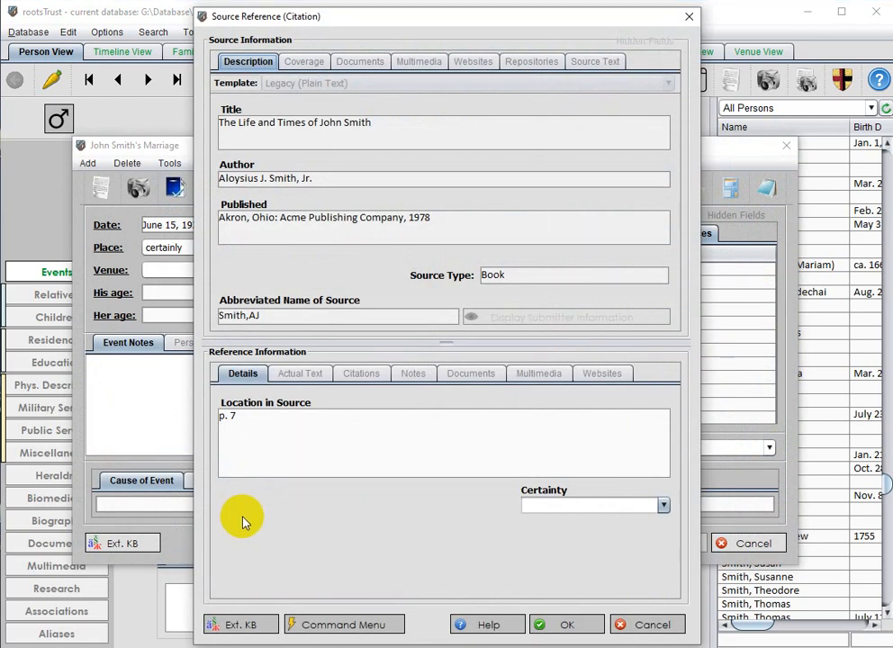
# - Change the marriage citation's location in source to "p.8" and save both the citation and the marriage event
pyautogui.click(236, 417)
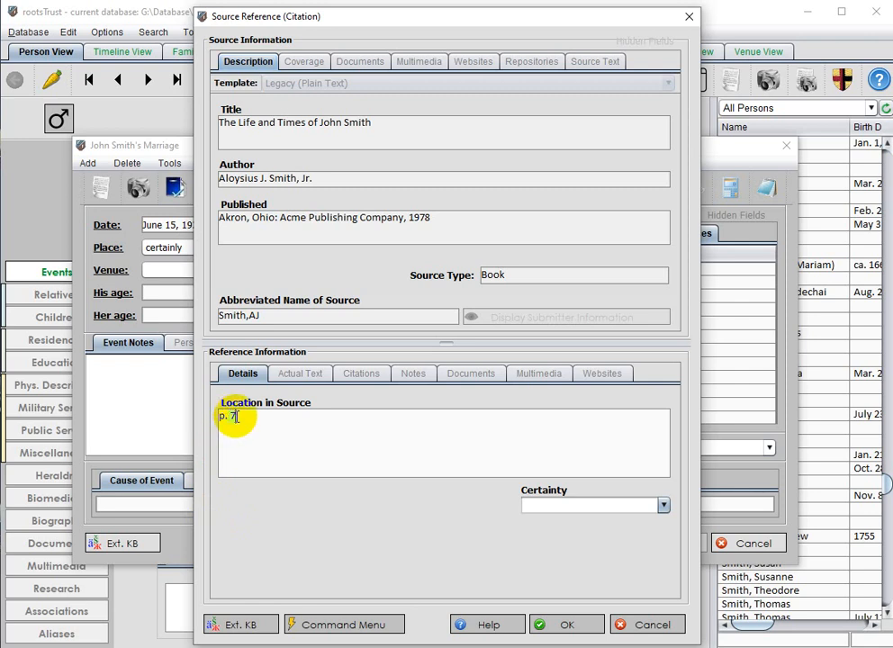
pyautogui.press('BackSpace')
pyautogui.press('BackSpace')
pyautogui.write('8')
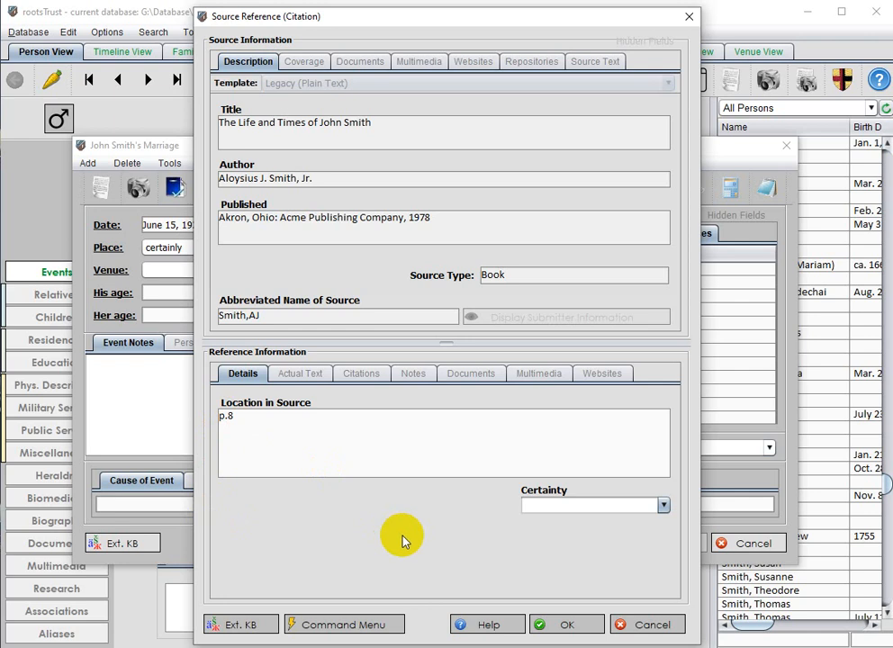
pyautogui.click(567, 628)
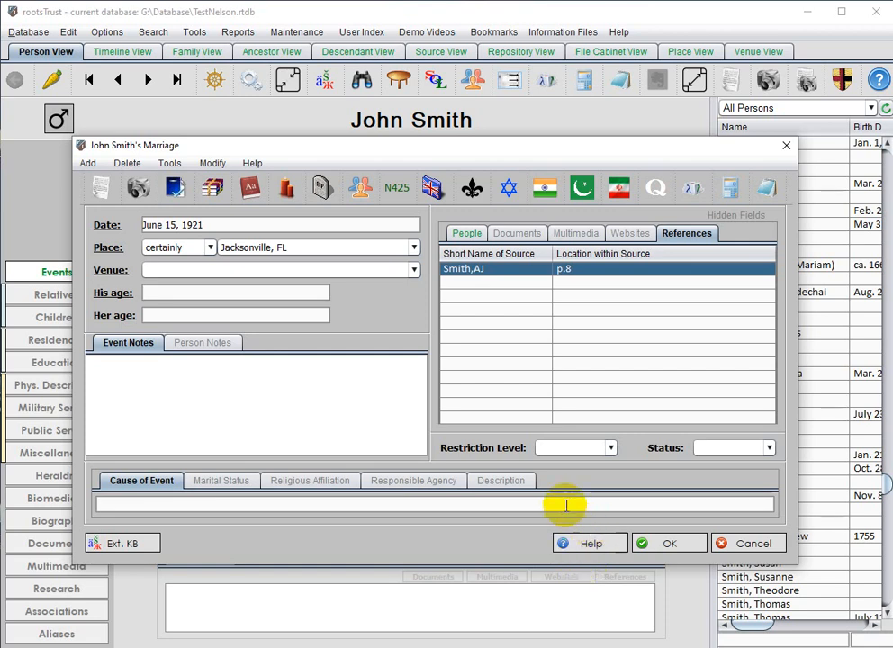
pyautogui.click(680, 541)
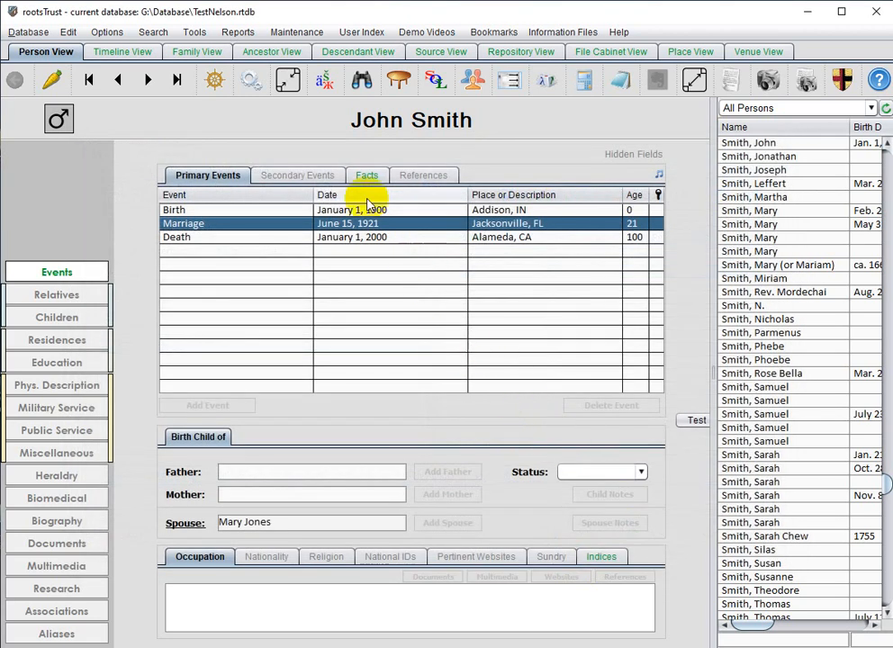
# - Reference the existing source "The Life and Times of" the person for the death event, finding it with "smi"
pyautogui.doubleClick(173, 240)
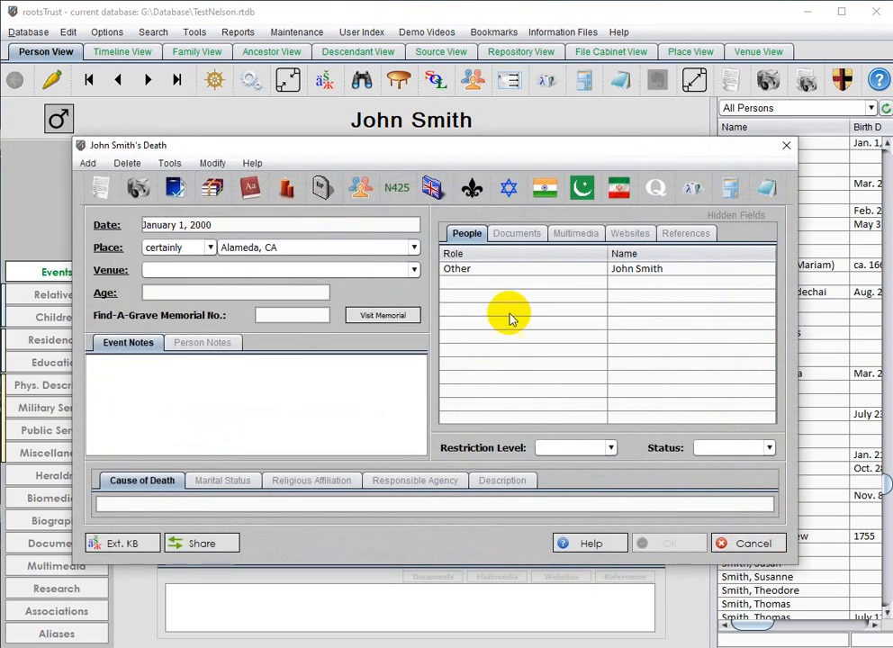
pyautogui.click(671, 233)
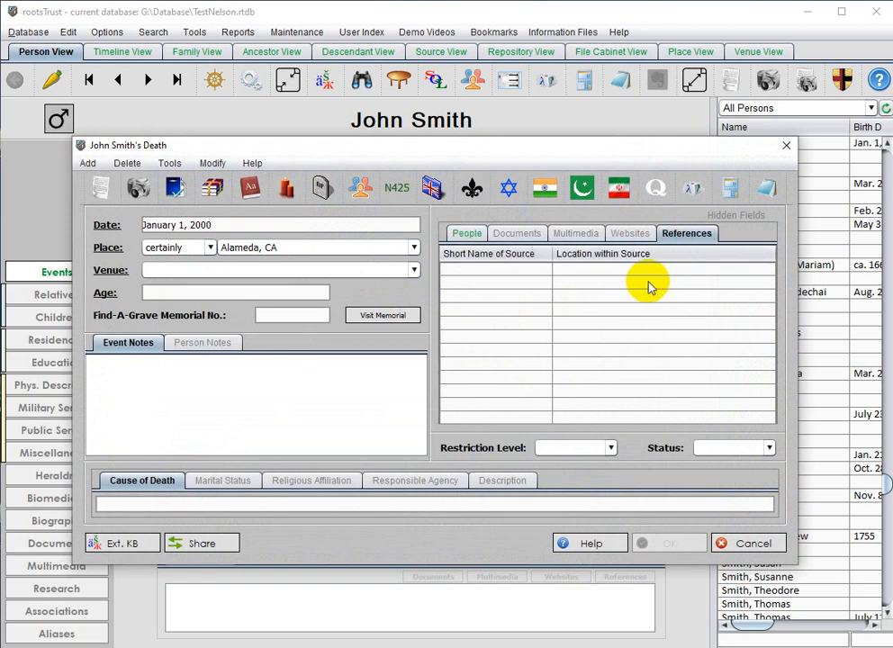
pyautogui.rightClick(650, 286)
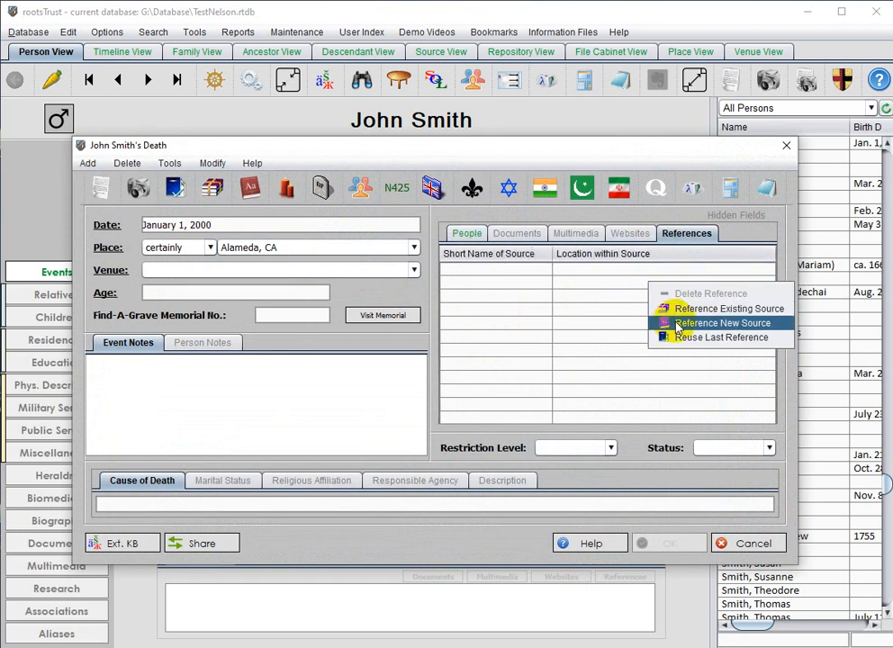
pyautogui.click(698, 310)
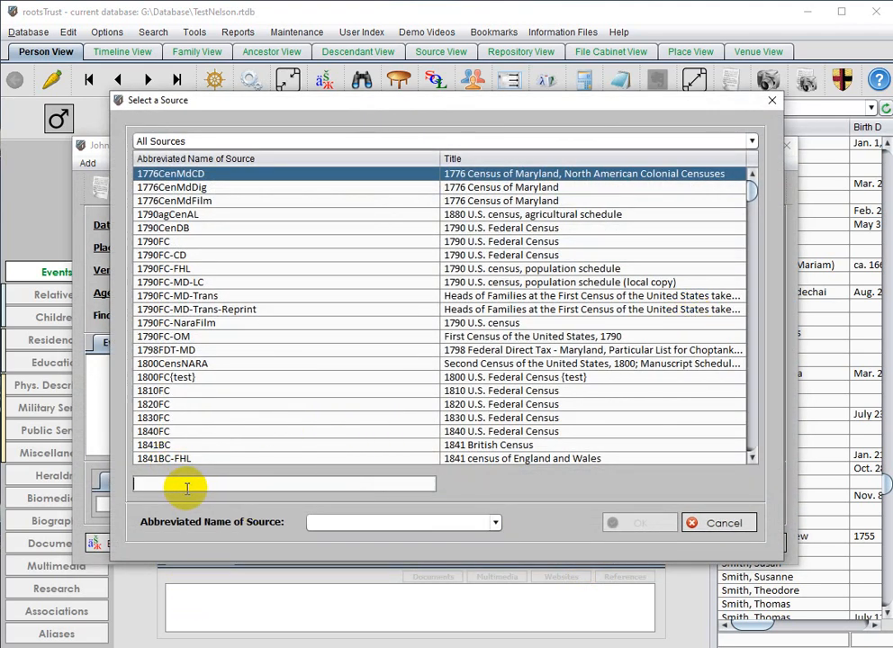
pyautogui.write('smi')
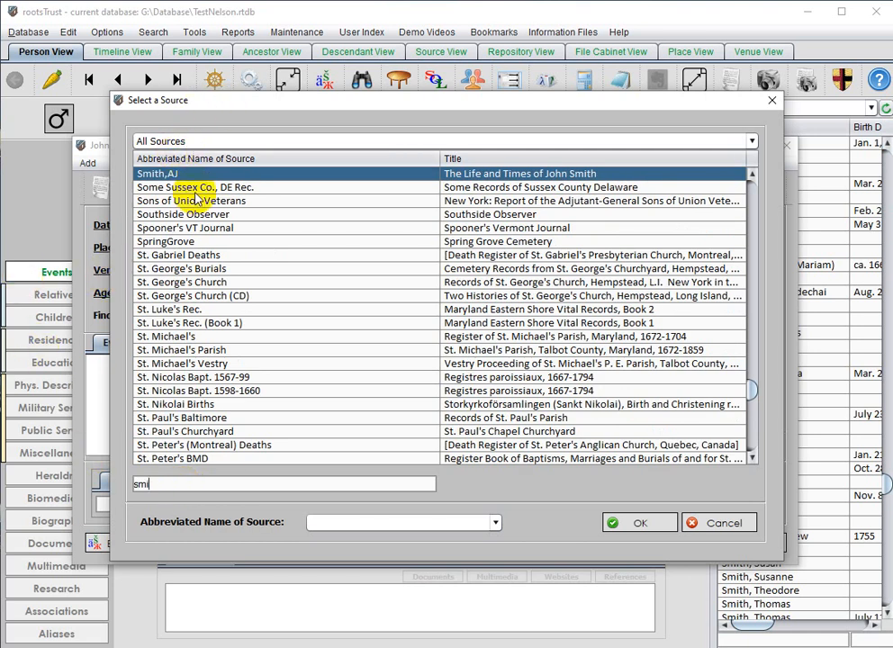
pyautogui.doubleClick(140, 174)
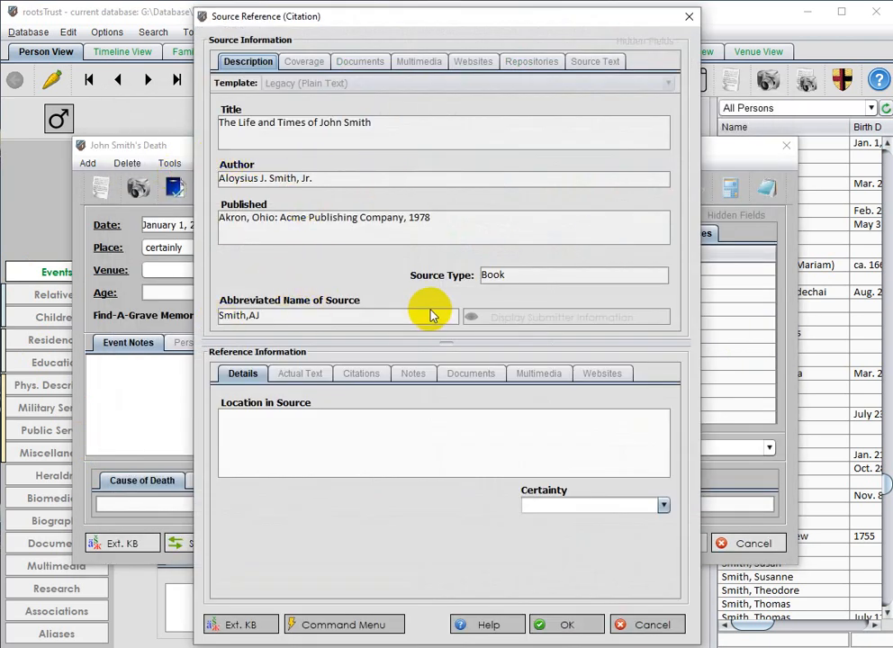
# - Set the death citation's location in source to "p. 43" with certainty "2-Secondary evidence" and save the citation
pyautogui.click(292, 443)
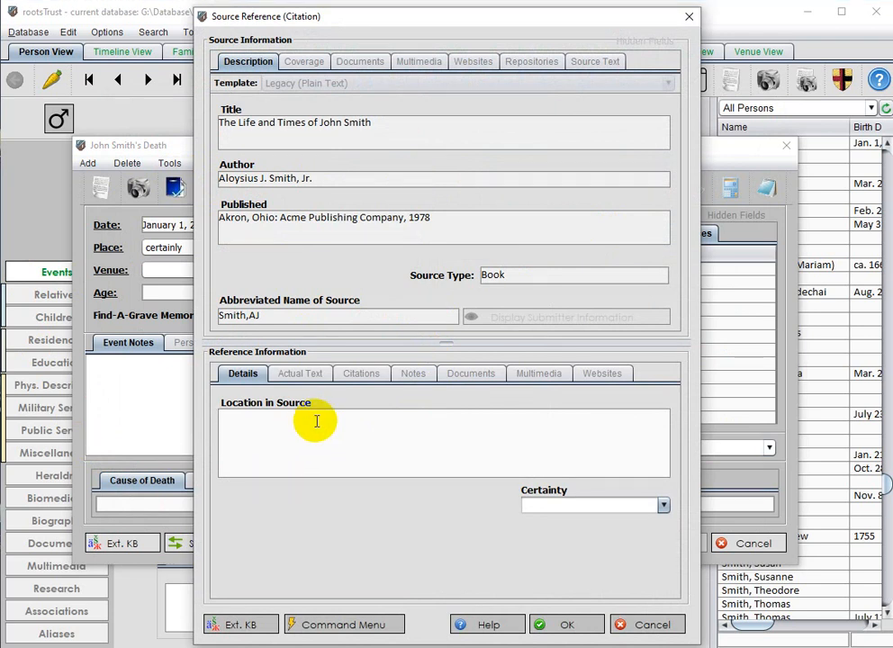
pyautogui.write('p')
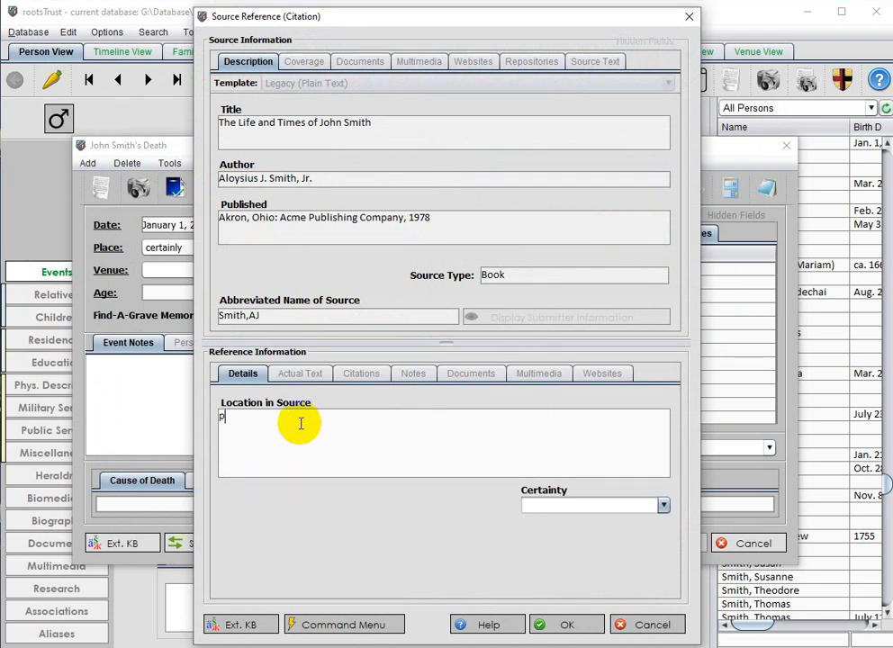
pyautogui.write('. 43')
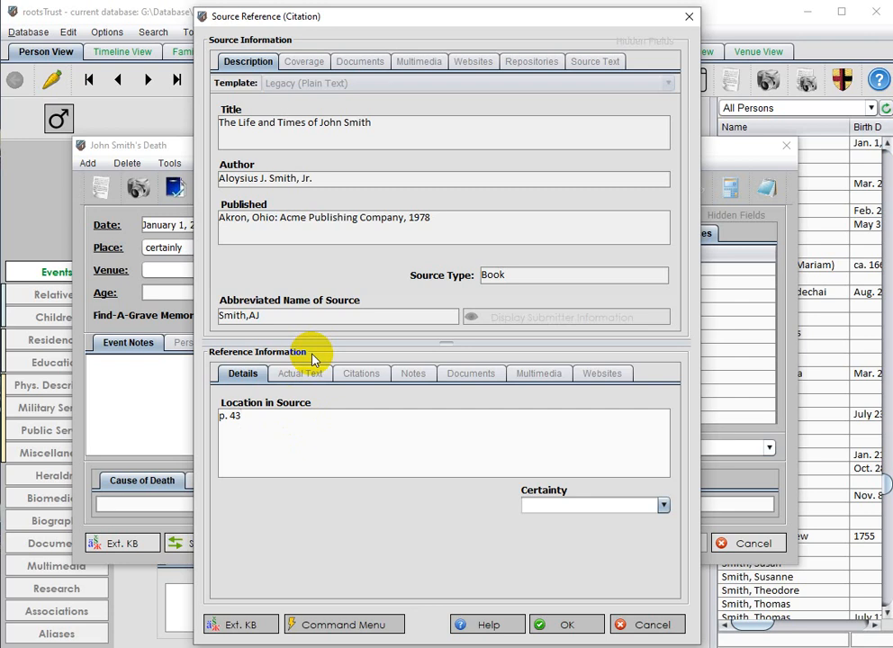
pyautogui.click(664, 507)
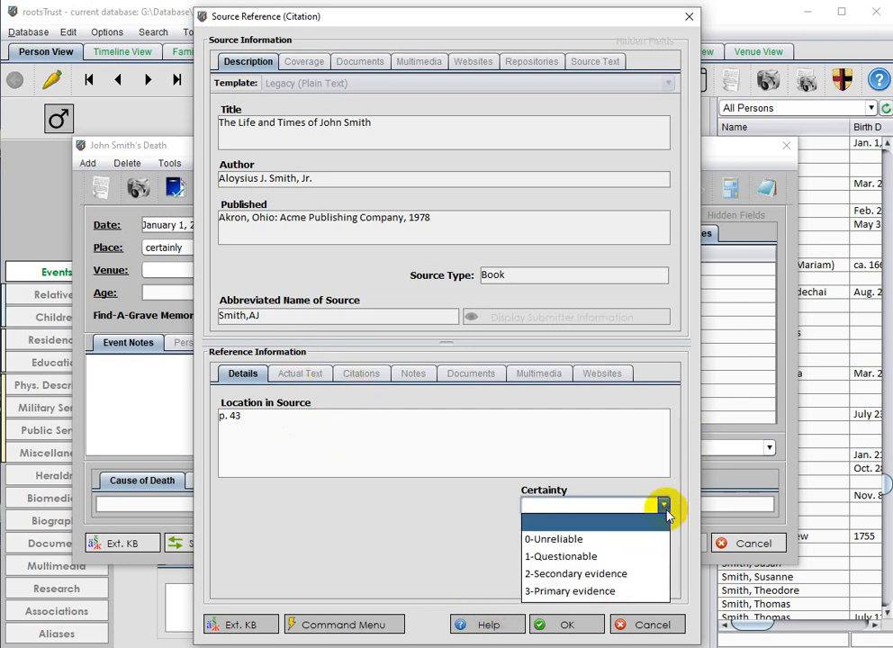
pyautogui.click(612, 580)
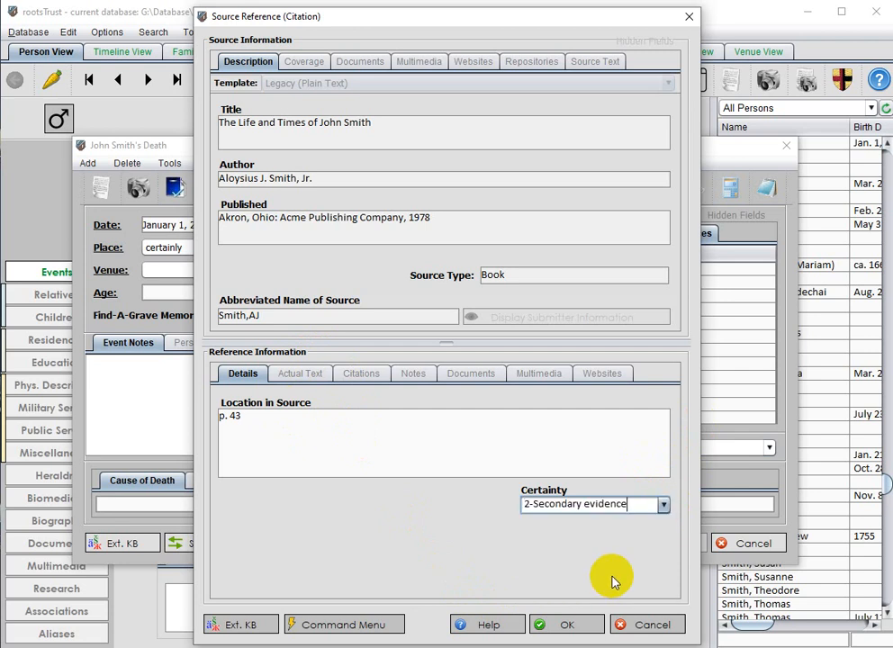
pyautogui.click(565, 624)
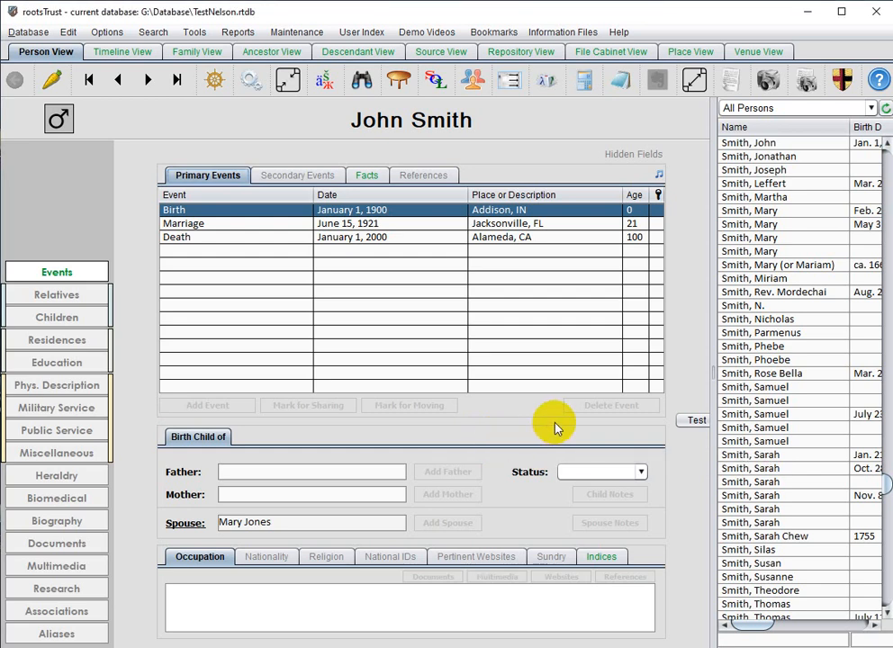
# - Add a reference to a new source in the person's birth event
pyautogui.doubleClick(491, 208)
pyautogui.click(685, 234)
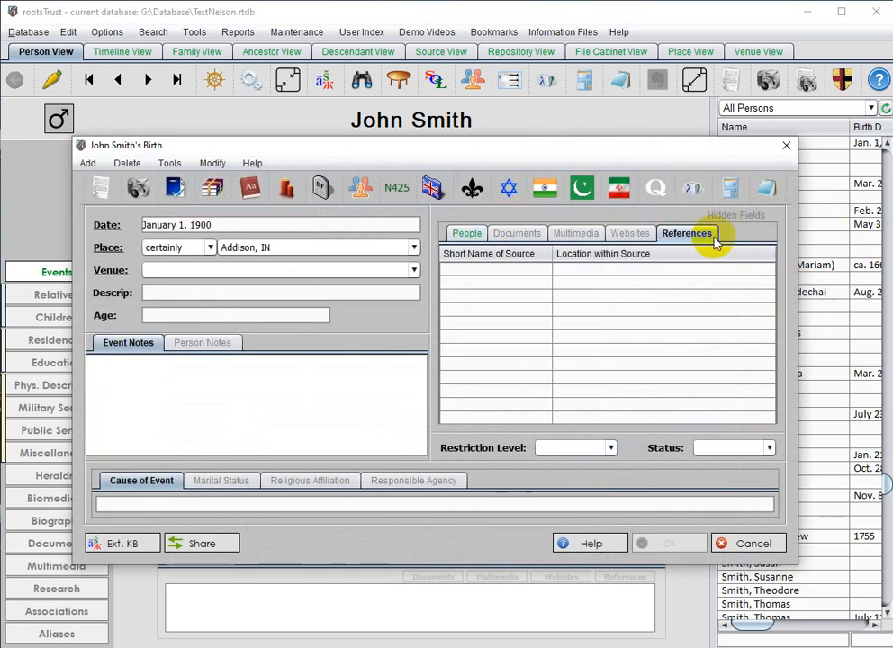
pyautogui.rightClick(647, 315)
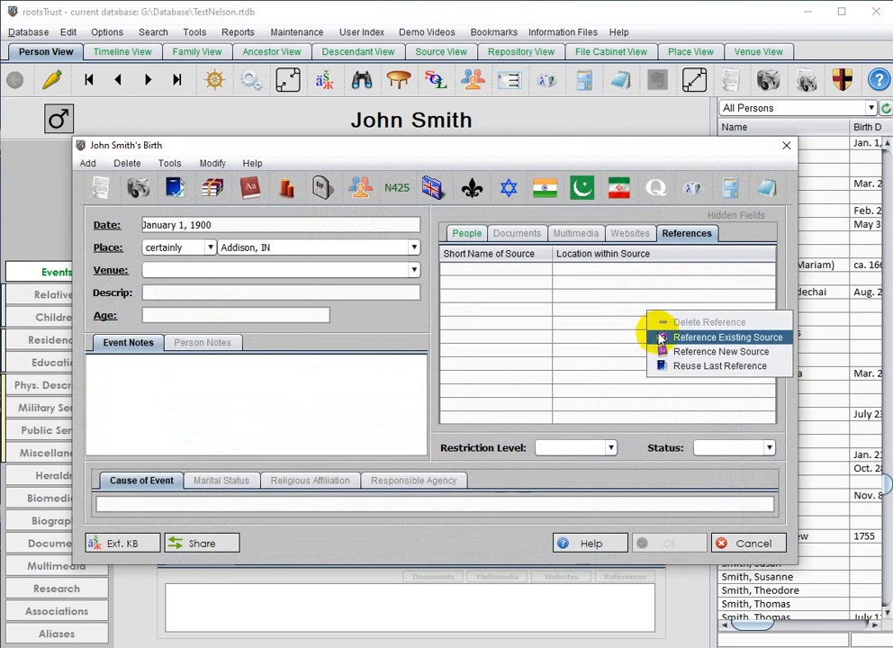
pyautogui.click(720, 355)
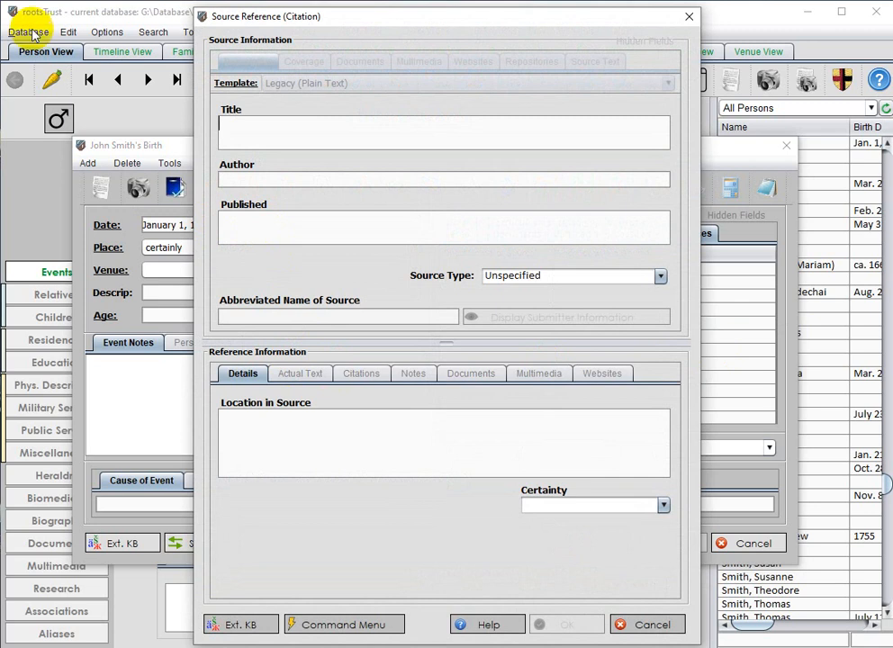
# - Apply the "Book, Basic Format" source template to the new birth reference
pyautogui.click(235, 83)
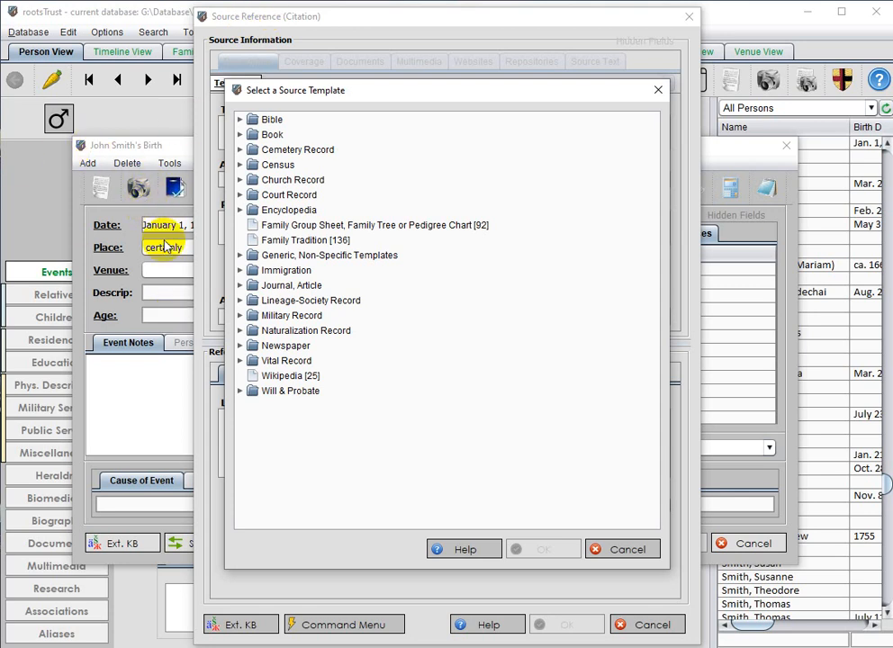
pyautogui.click(241, 134)
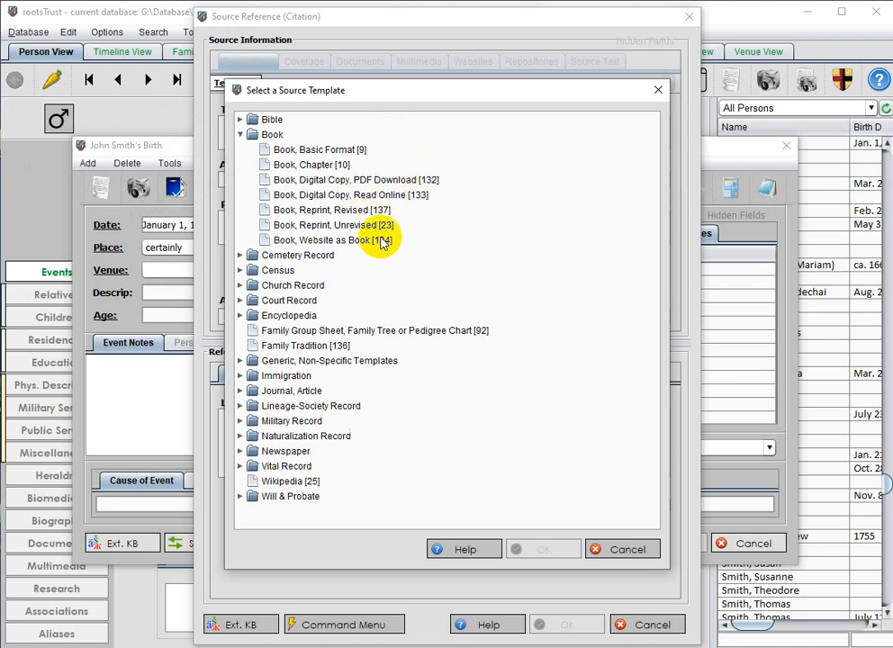
pyautogui.click(363, 150)
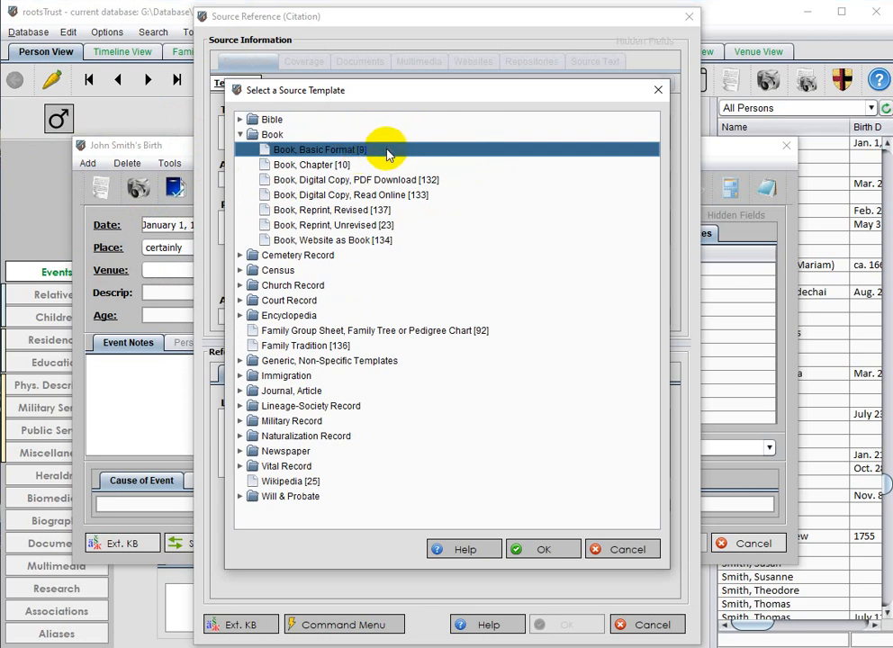
pyautogui.click(558, 548)
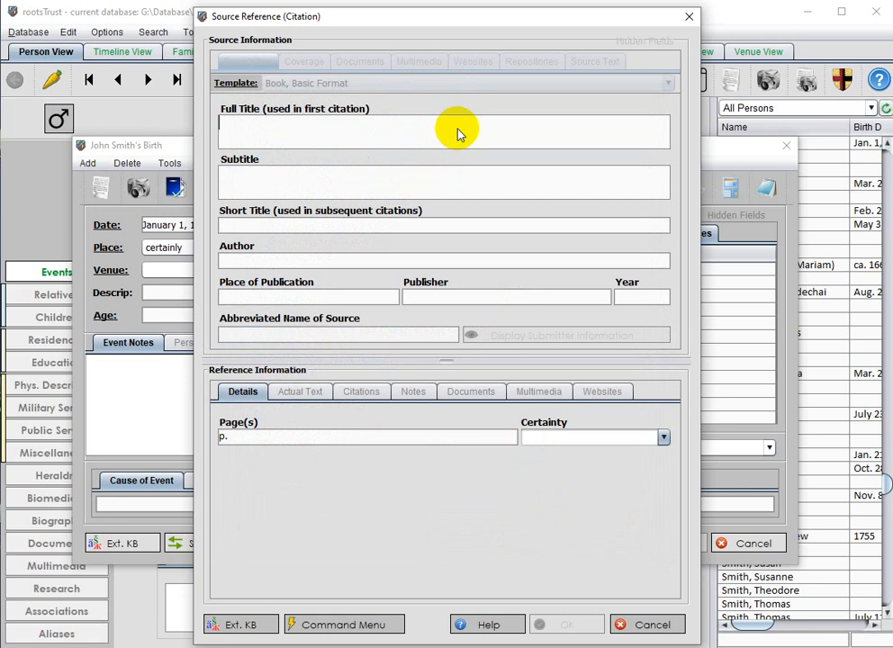
pyautogui.click(374, 189)
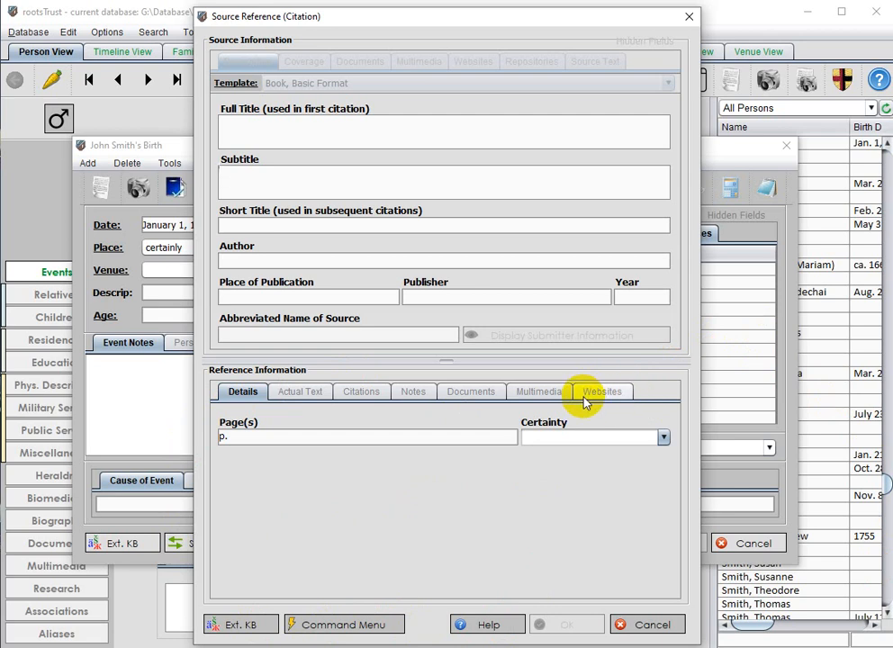
pyautogui.click(306, 393)
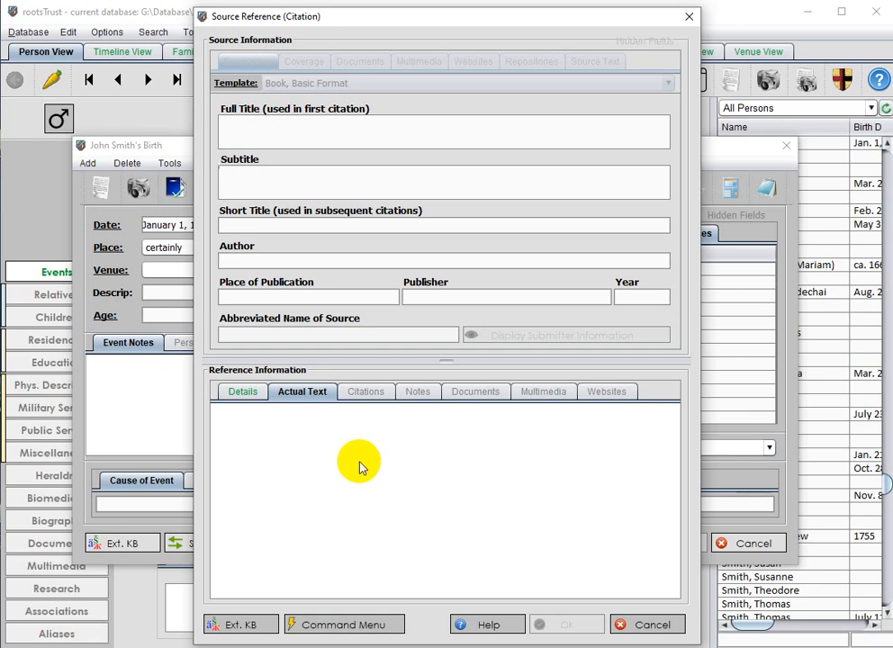
pyautogui.click(243, 392)
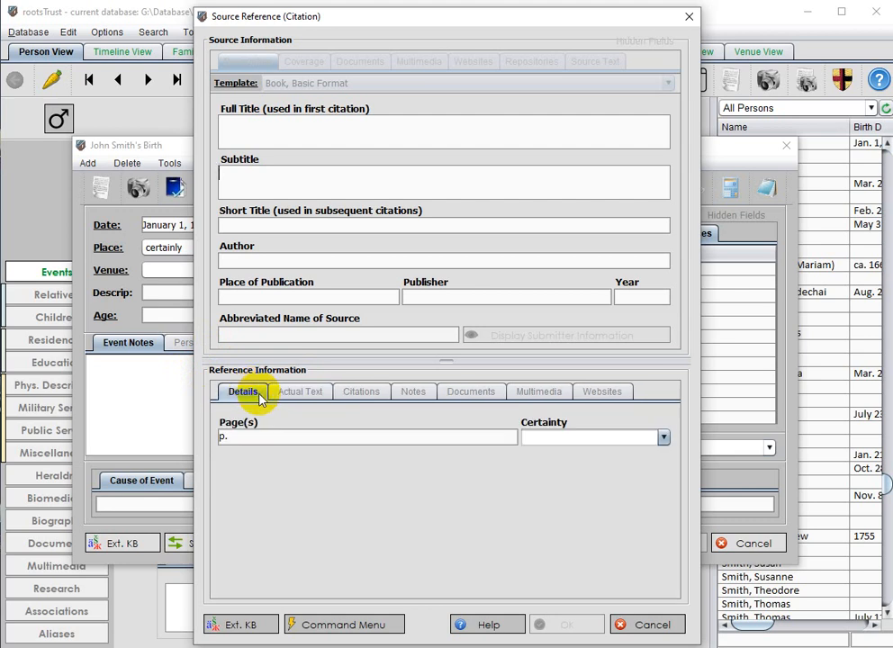
# - Enter the full title "The Life and Times of" followed by the person's name, and fill in the author's full name
pyautogui.click(282, 135)
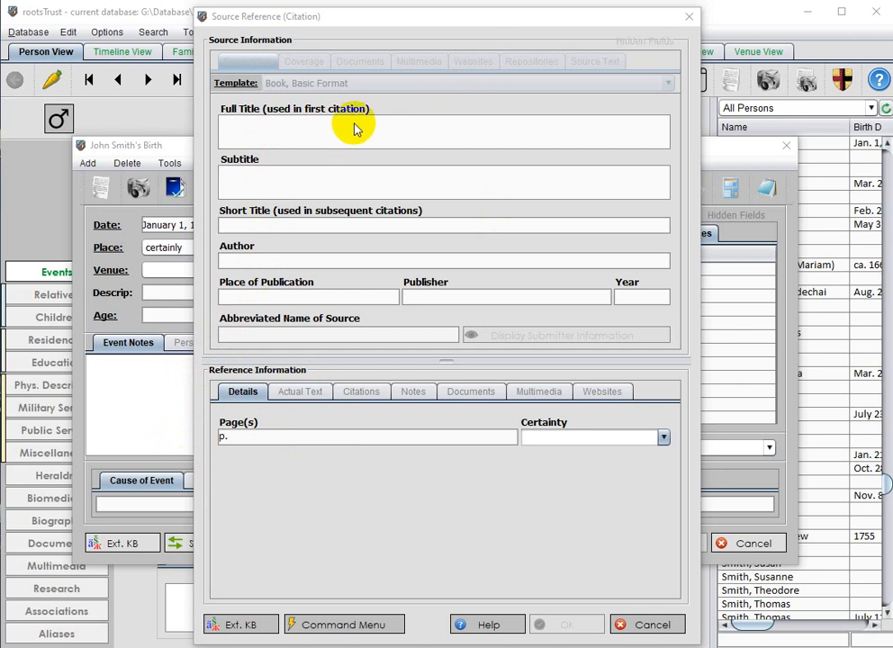
pyautogui.write('The Life and Times of John Smith')
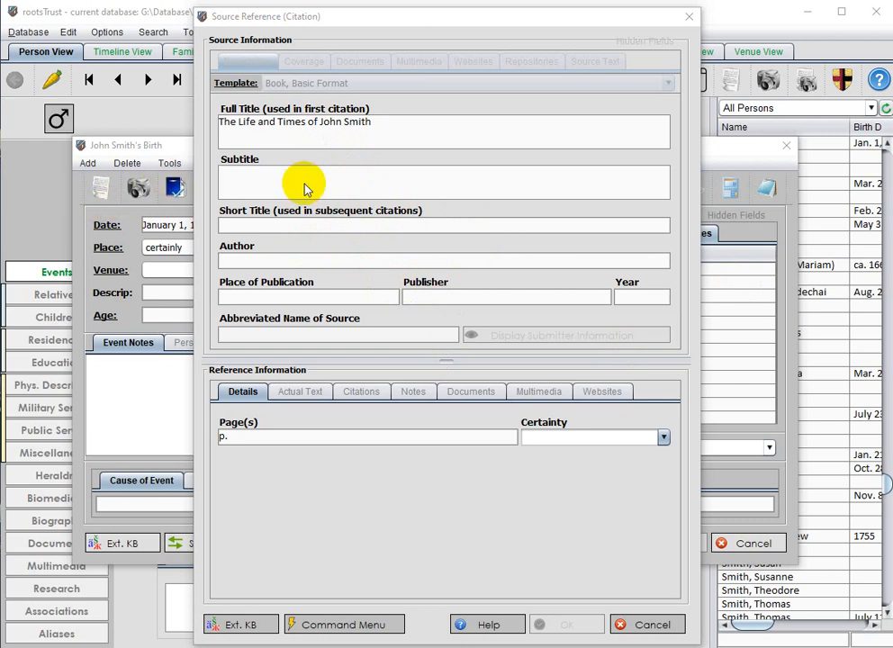
pyautogui.click(232, 260)
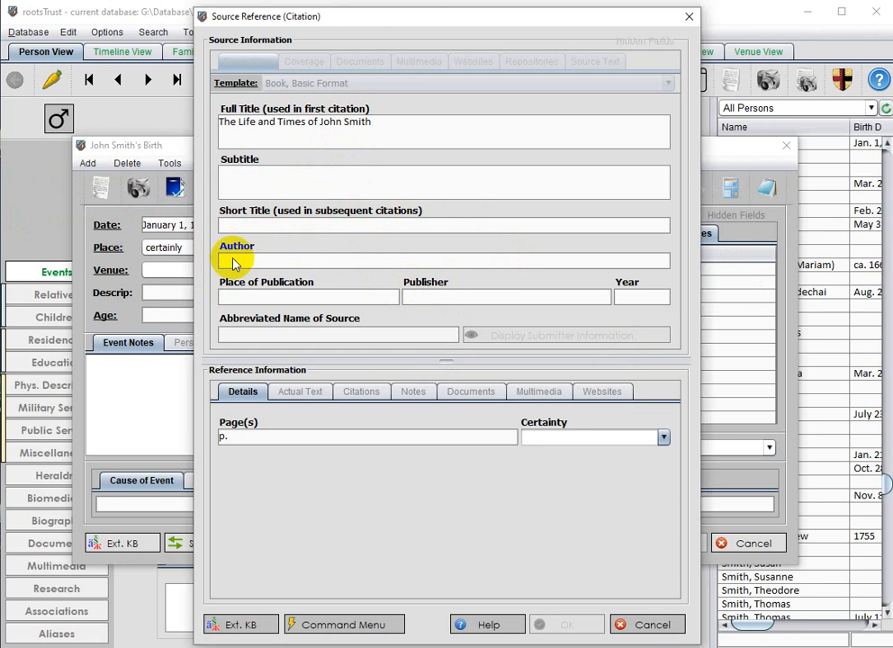
pyautogui.write('Aloysius J. Smith, Jr.')
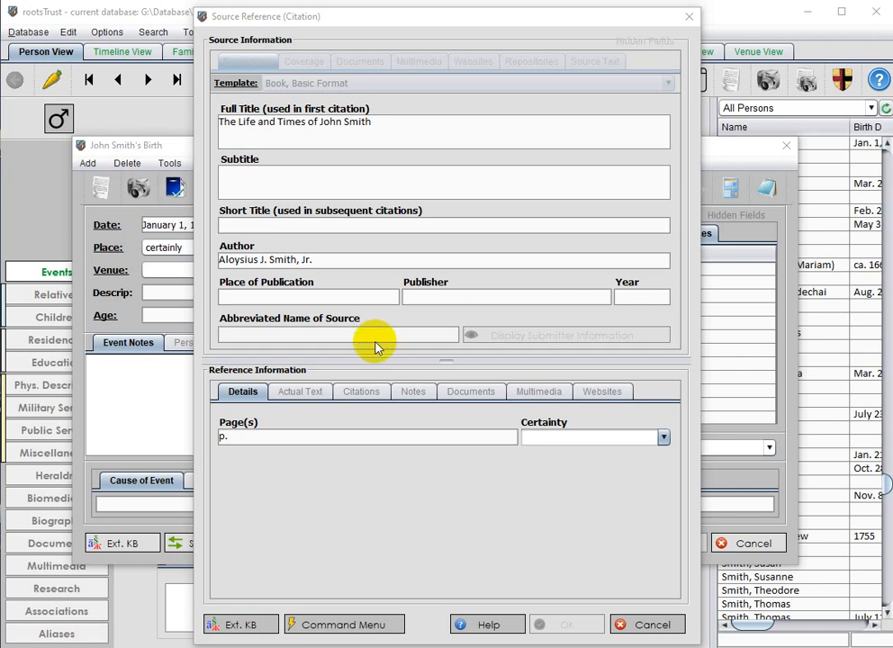
# - Enter the publication details: place "Akron", publisher "Acme Publishing Company" and year 1978
pyautogui.click(233, 299)
pyautogui.write('A')
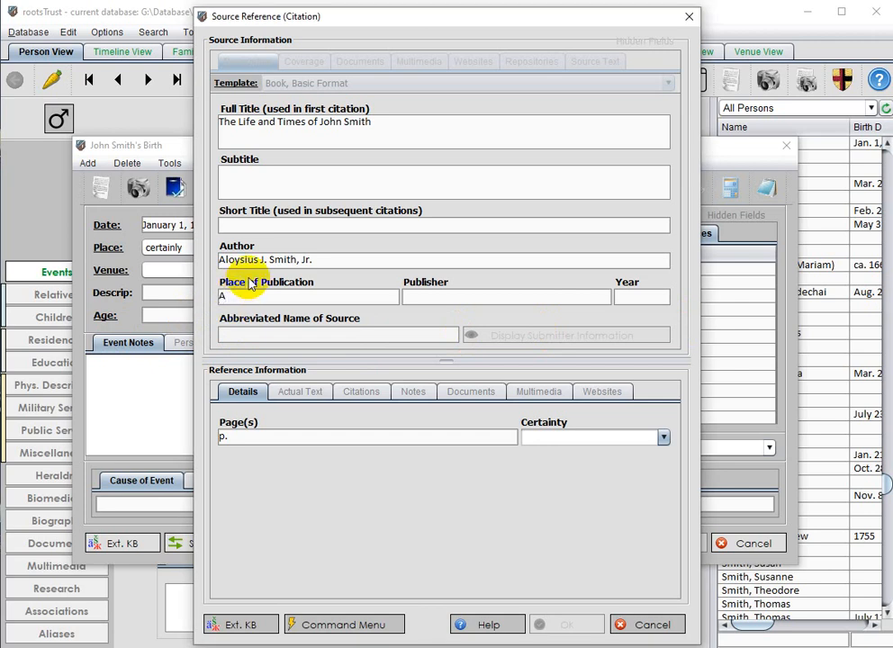
pyautogui.write('kron')
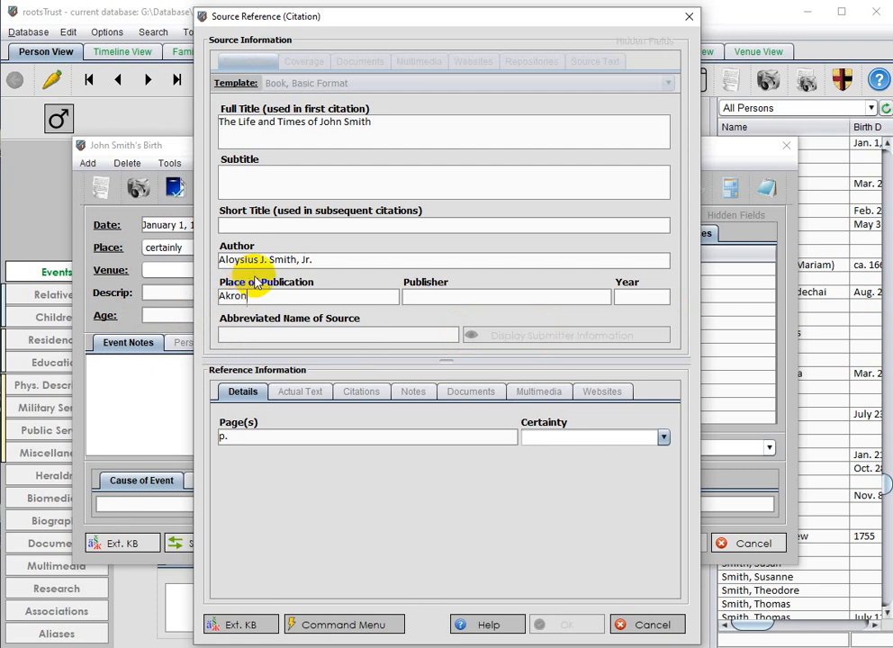
pyautogui.click(494, 303)
pyautogui.write('Acme Publu')
pyautogui.press('BackSpace')
pyautogui.write('ish')
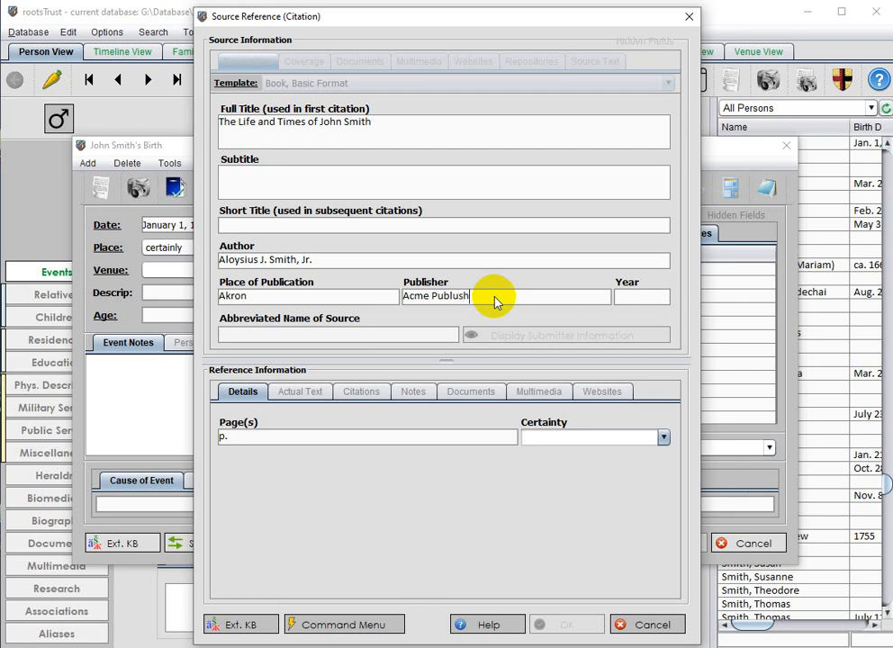
pyautogui.write('ing Company')
pyautogui.click(653, 302)
pyautogui.write('1978')
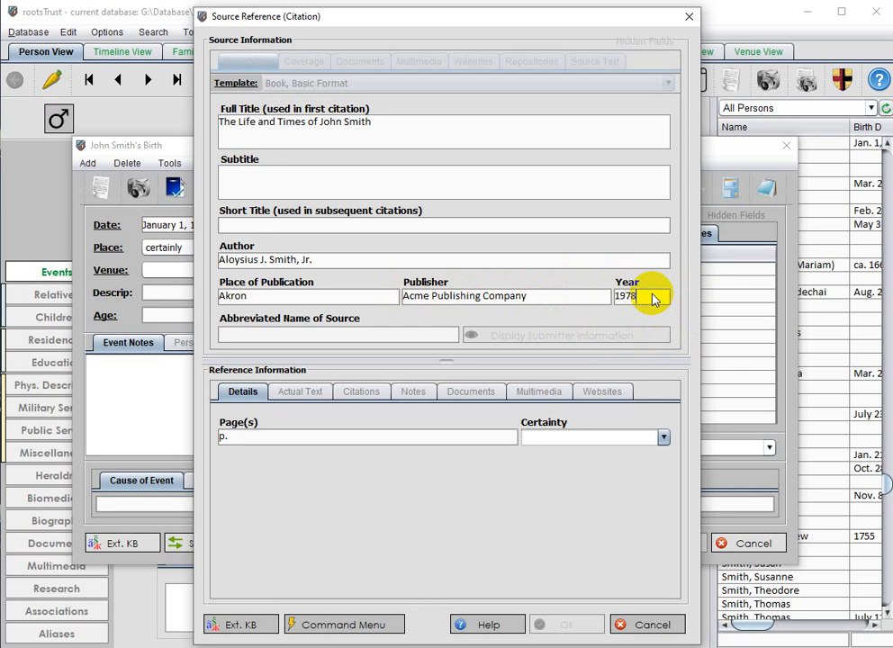
# - Fill in the source's abbreviated name with the author's surname and initials, separated by a comma
pyautogui.click(289, 335)
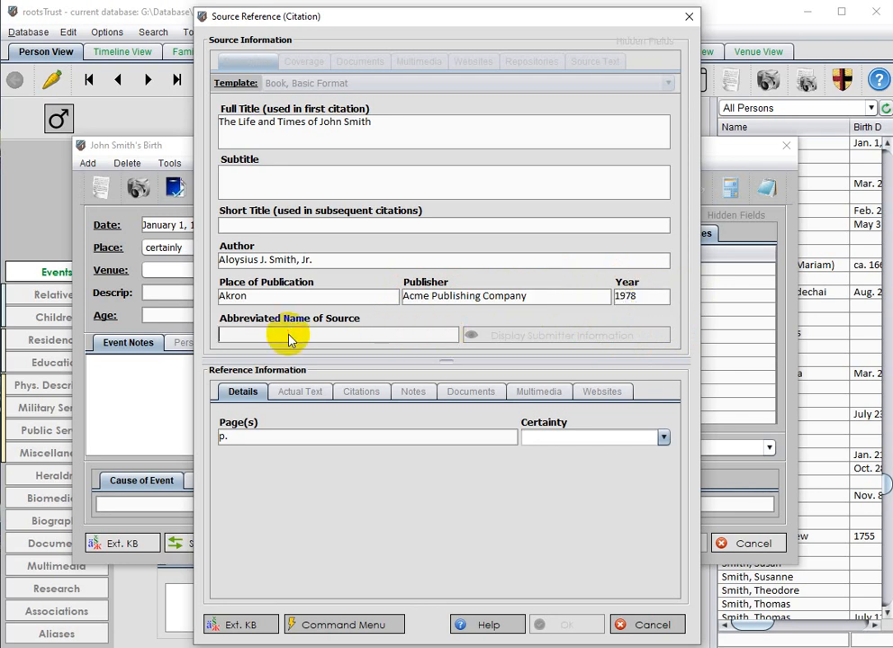
pyautogui.write('Sm')
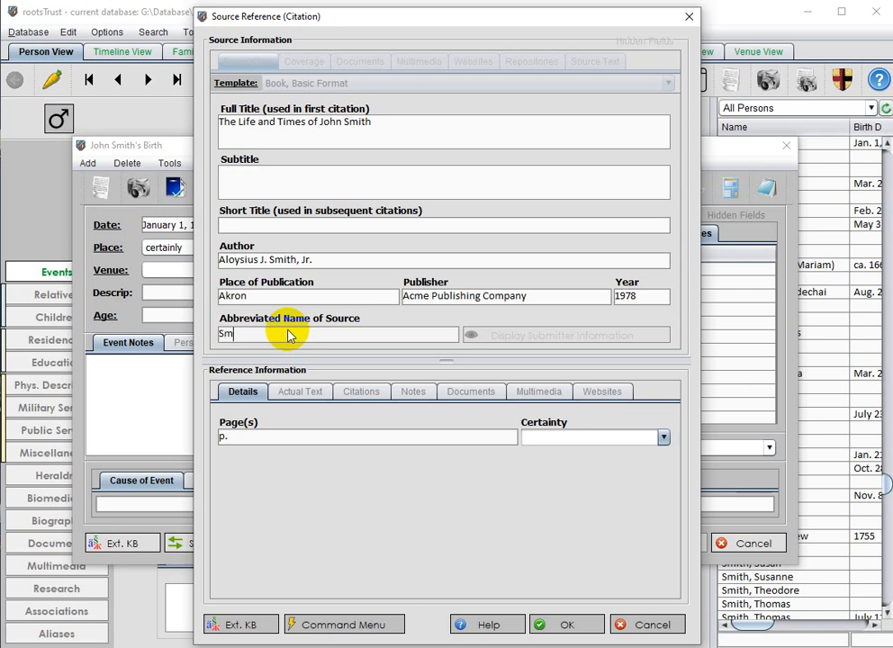
pyautogui.write('ith,AJ')
# - Set the birth reference's page to "p. 7" and its certainty to "2-Secondary evidence"
pyautogui.click(291, 442)
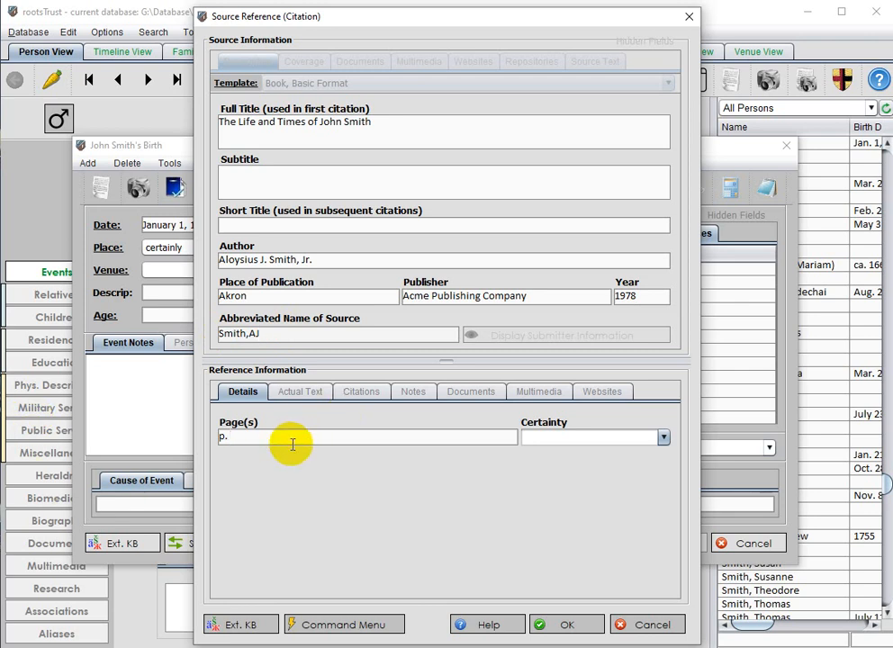
pyautogui.write('7')
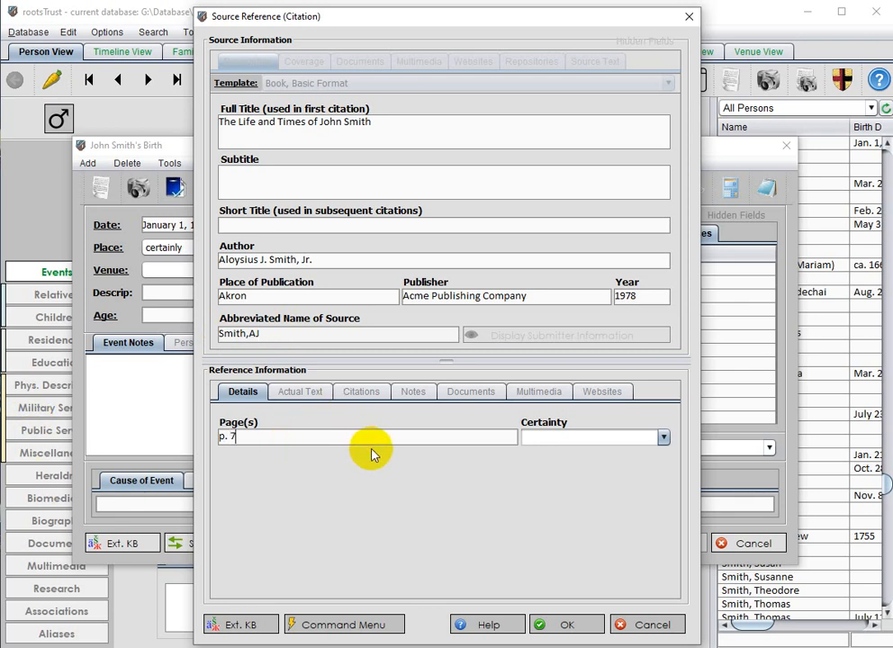
pyautogui.click(565, 442)
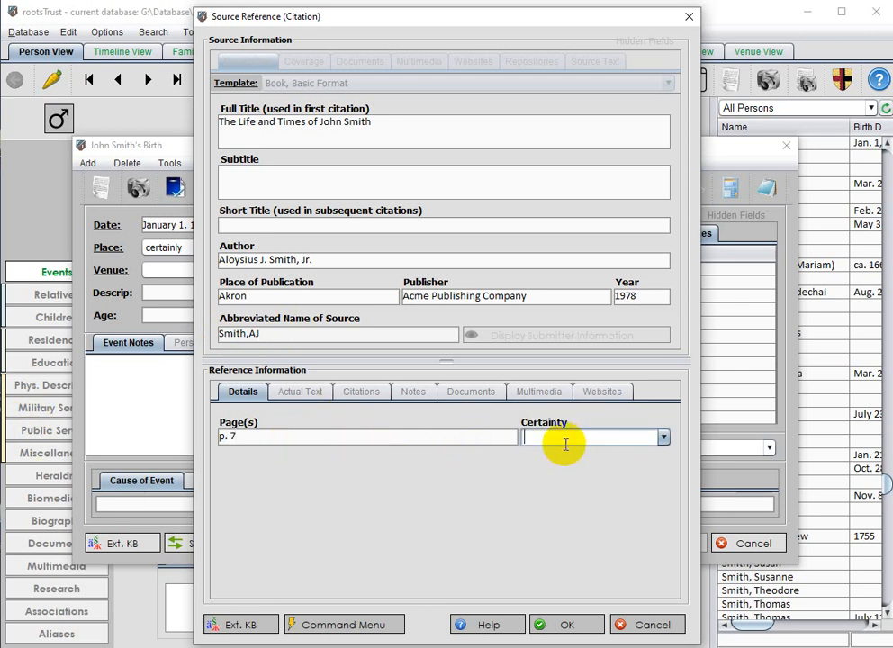
pyautogui.click(662, 437)
pyautogui.click(617, 507)
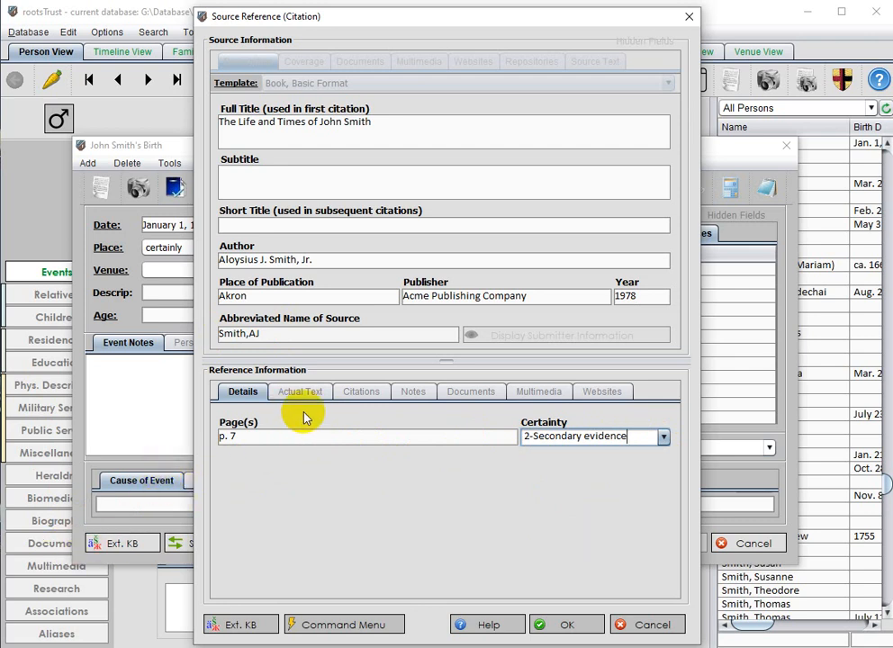
# - Generate the first and subsequent citations for the birth reference
pyautogui.click(376, 399)
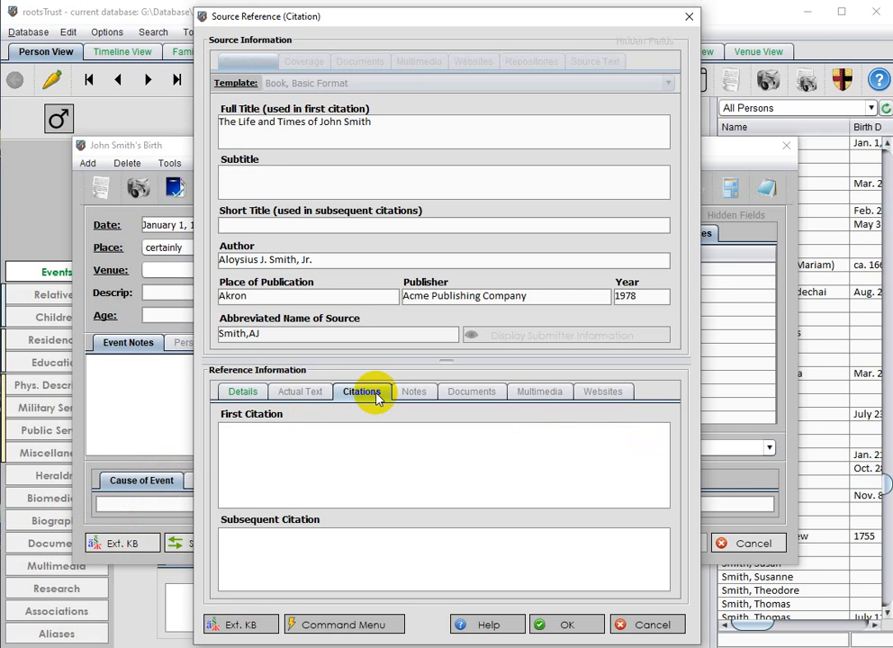
pyautogui.click(363, 625)
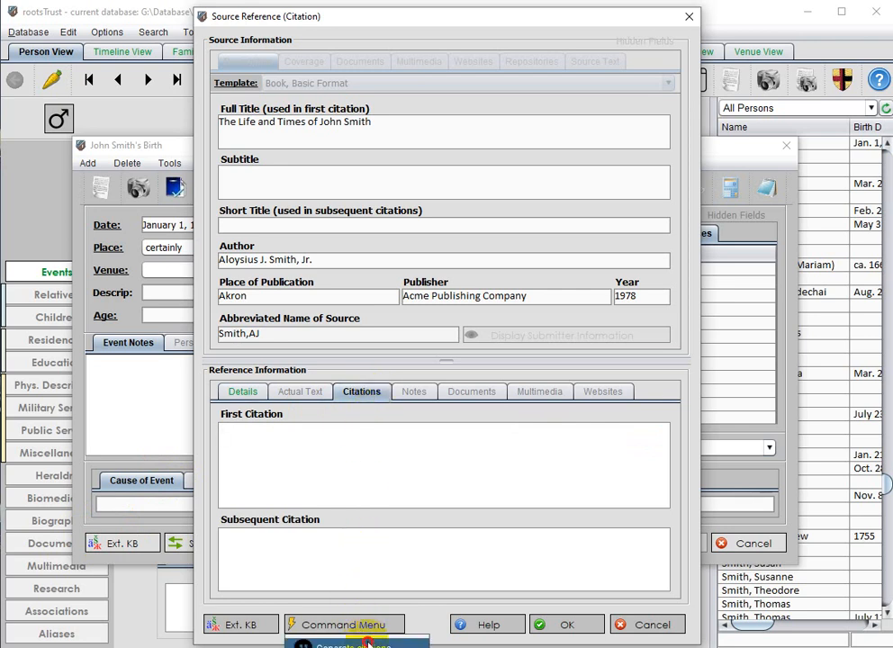
pyautogui.click(368, 644)
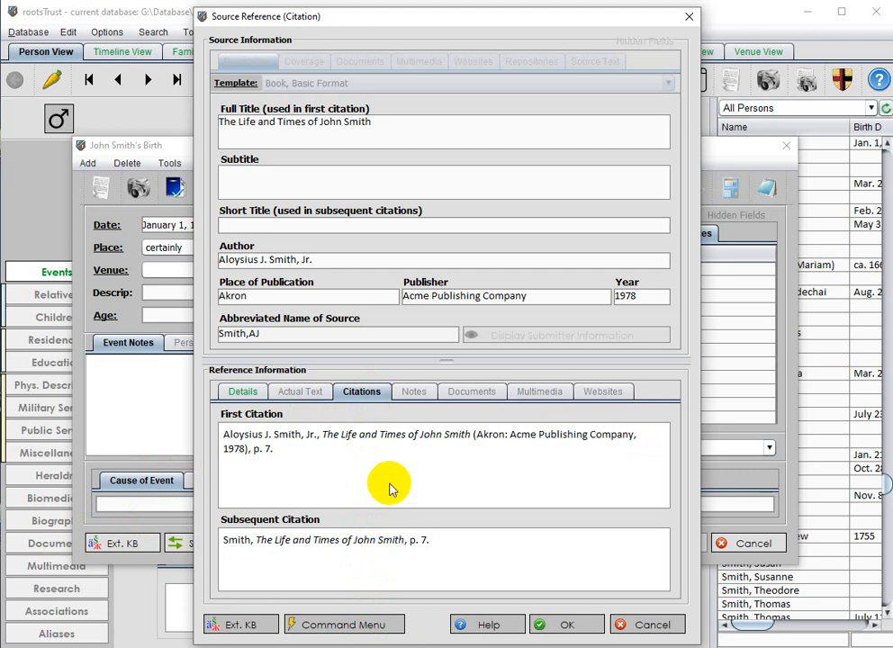